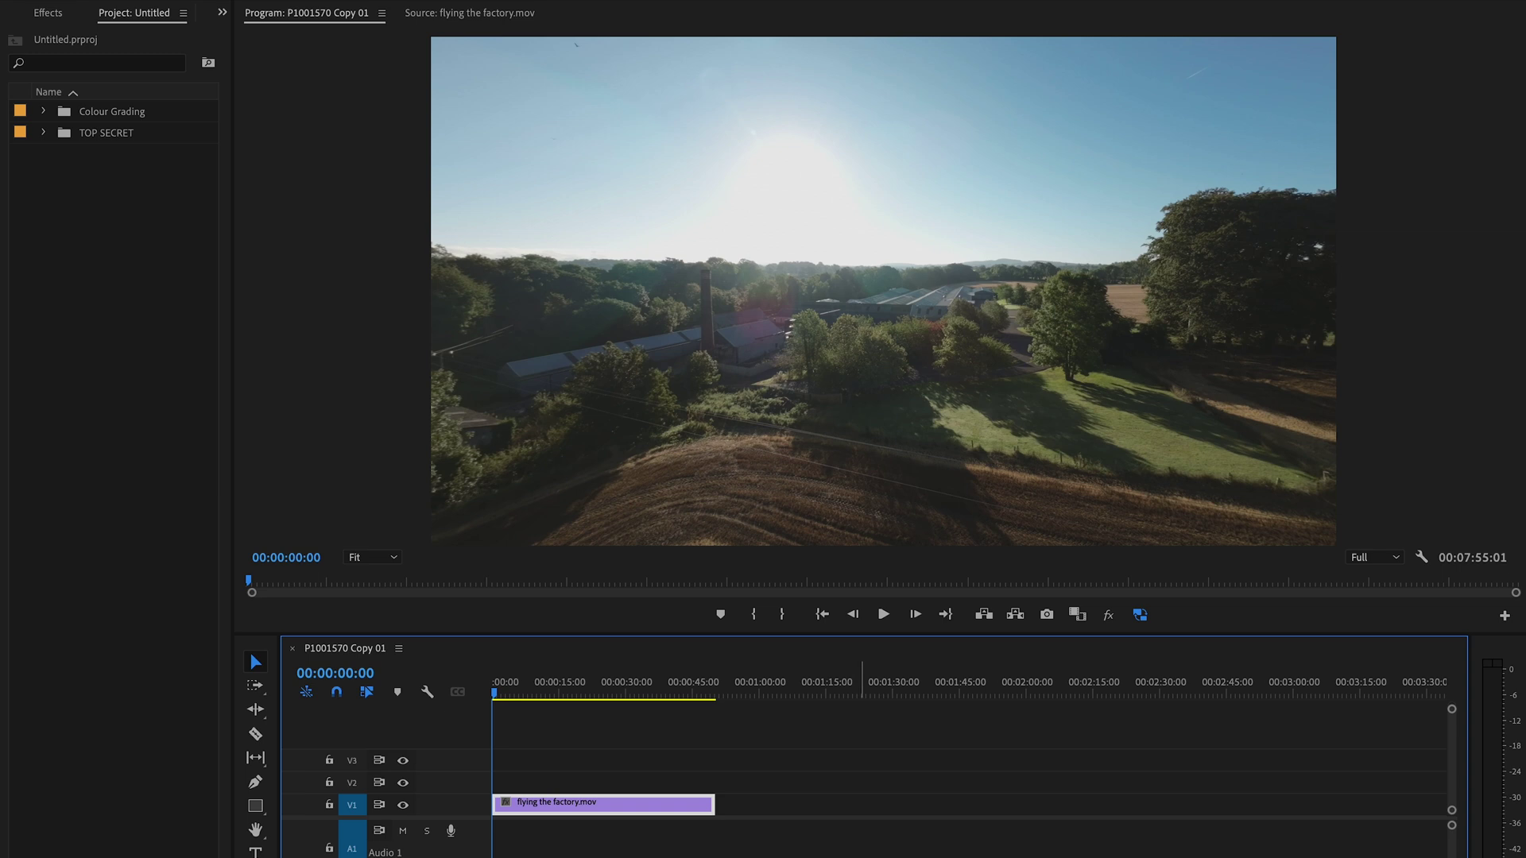
Step: Switch Premiere Pro to the Color workspace
{"action": "left_click", "coordinate": [580, 15]}
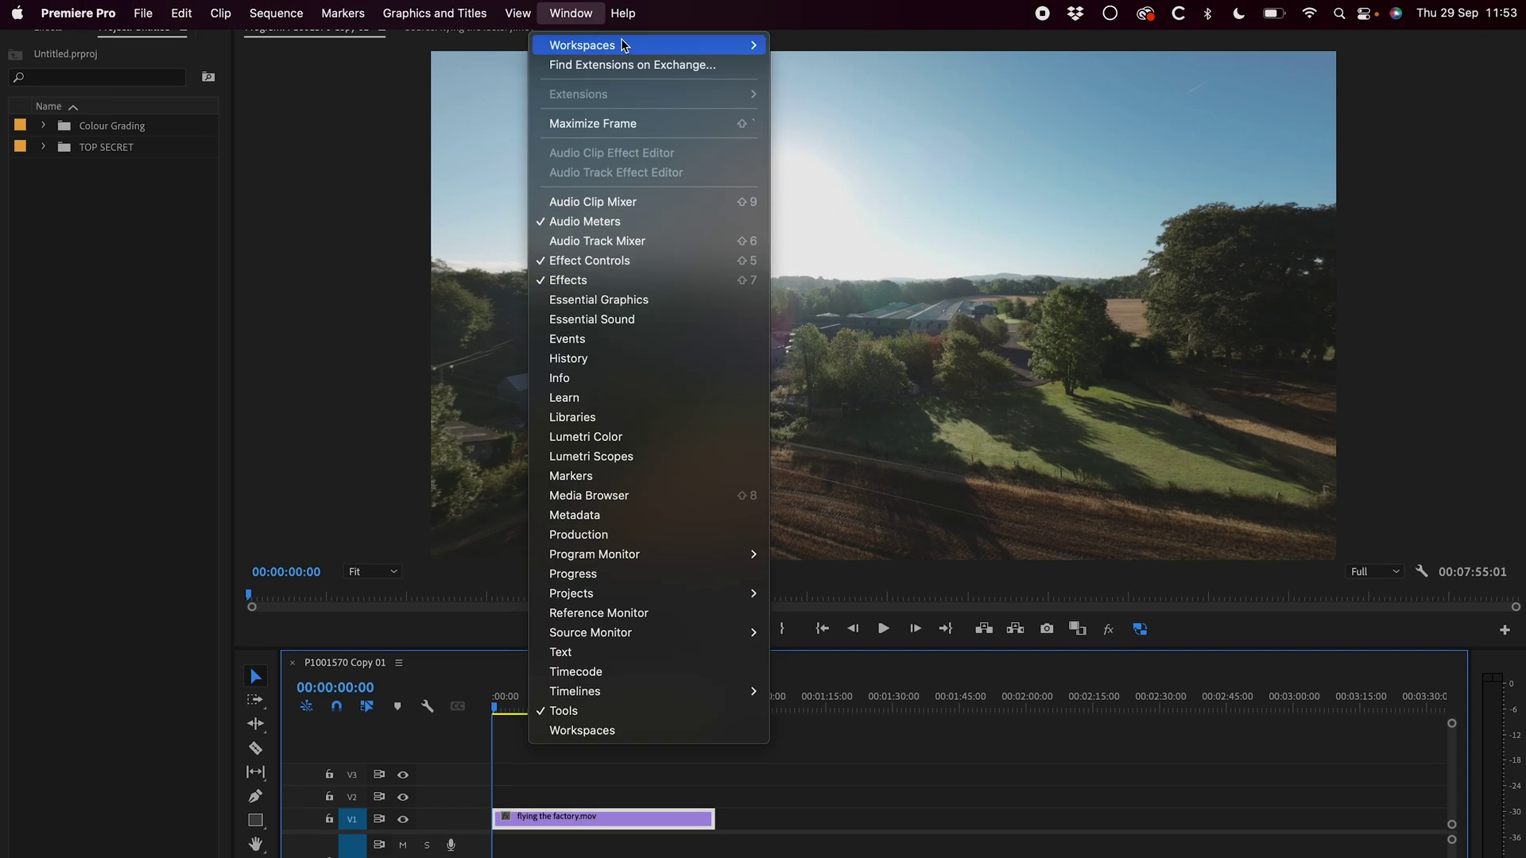
{"action": "mouse_move", "coordinate": [584, 44]}
{"action": "left_click", "coordinate": [878, 125]}
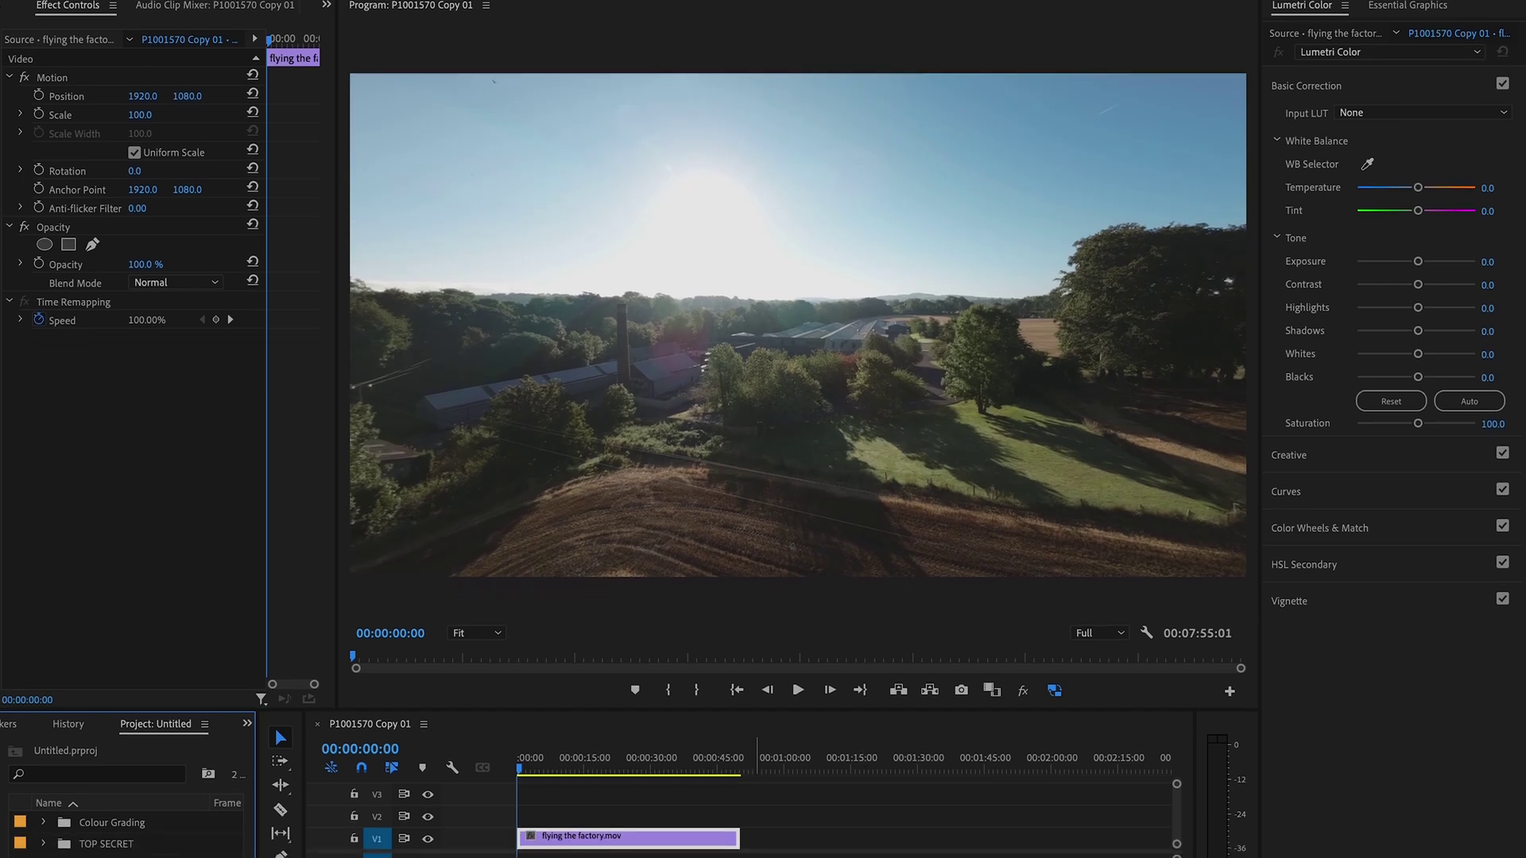
Step: Apply a Lumetri grade: saturation 141.8, shadows 22.4, contrast 13.4, temperature 10.4, then compare with effects muted
{"action": "left_click", "coordinate": [1418, 425]}
{"action": "left_click_drag", "start_coordinate": [1421, 429], "coordinate": [1427, 429]}
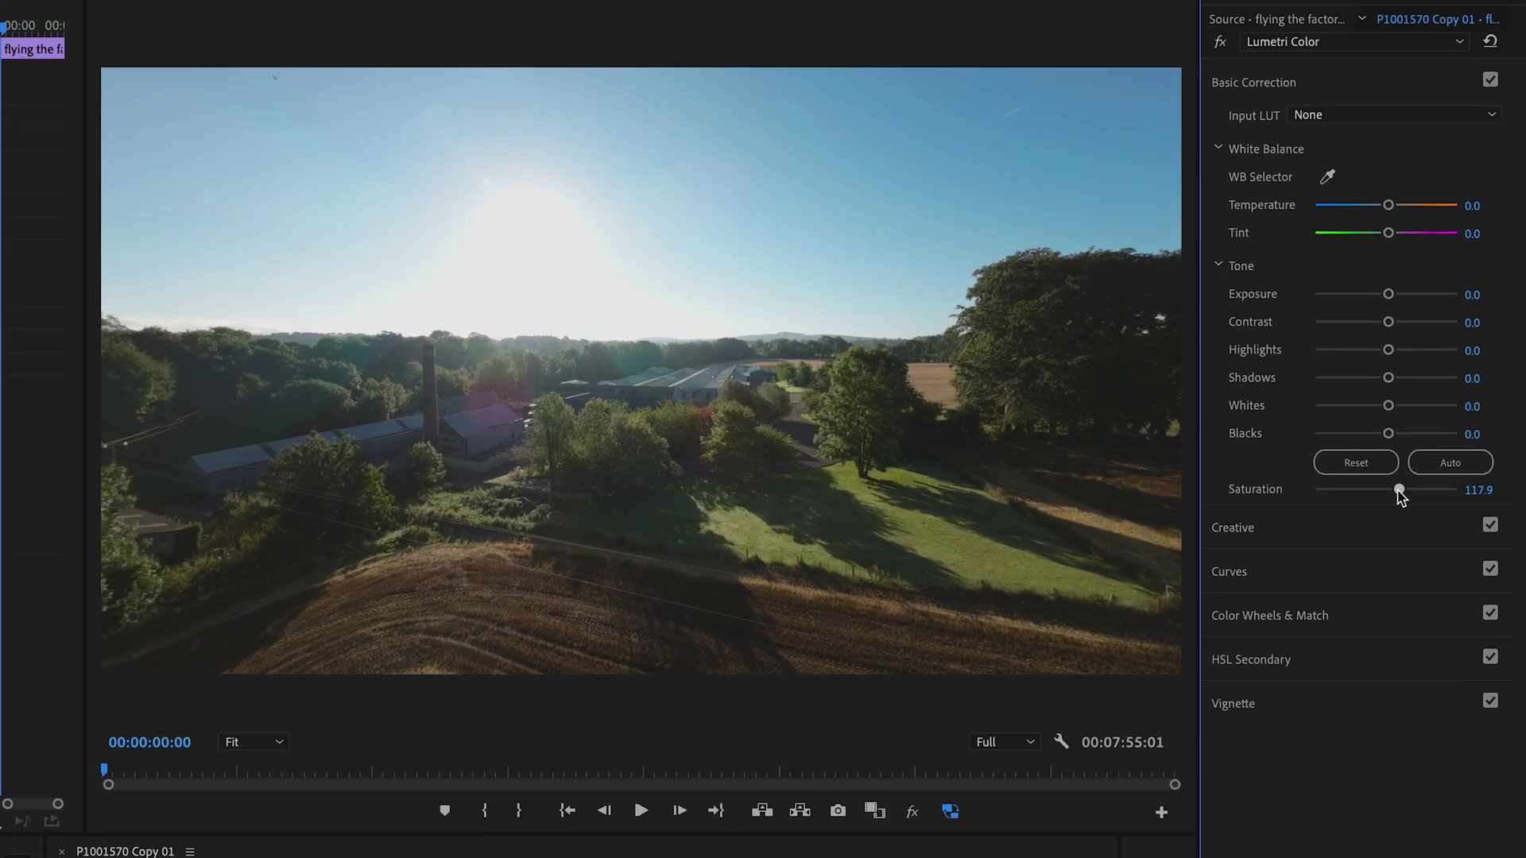
{"action": "left_click_drag", "start_coordinate": [1403, 494], "coordinate": [1409, 494]}
{"action": "left_click_drag", "start_coordinate": [1393, 384], "coordinate": [1399, 384]}
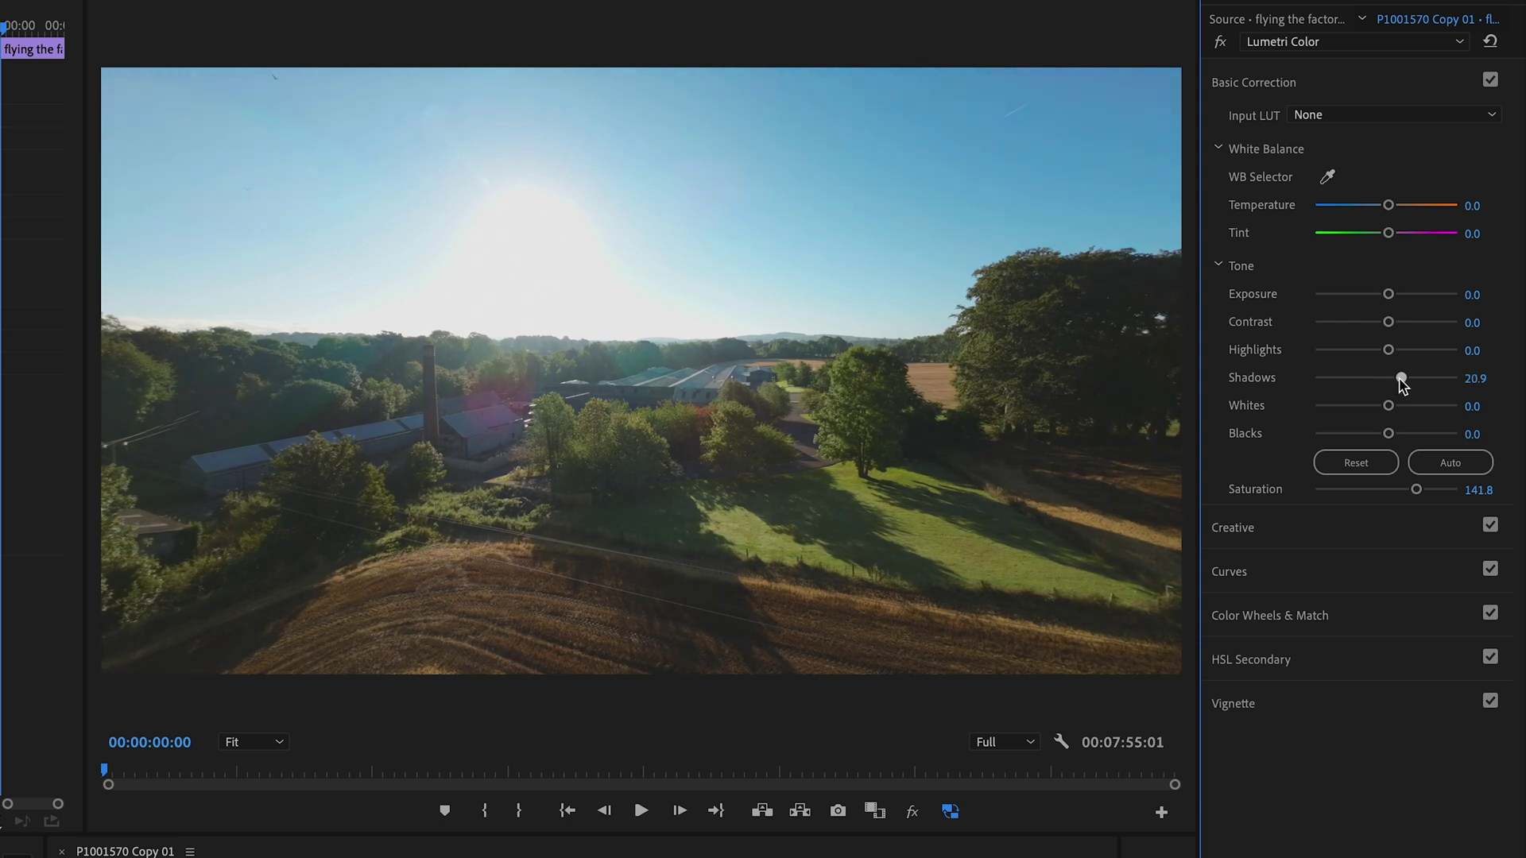
{"action": "left_click_drag", "start_coordinate": [1392, 328], "coordinate": [1396, 328]}
{"action": "left_click_drag", "start_coordinate": [1393, 210], "coordinate": [1395, 210]}
{"action": "left_click", "coordinate": [913, 820]}
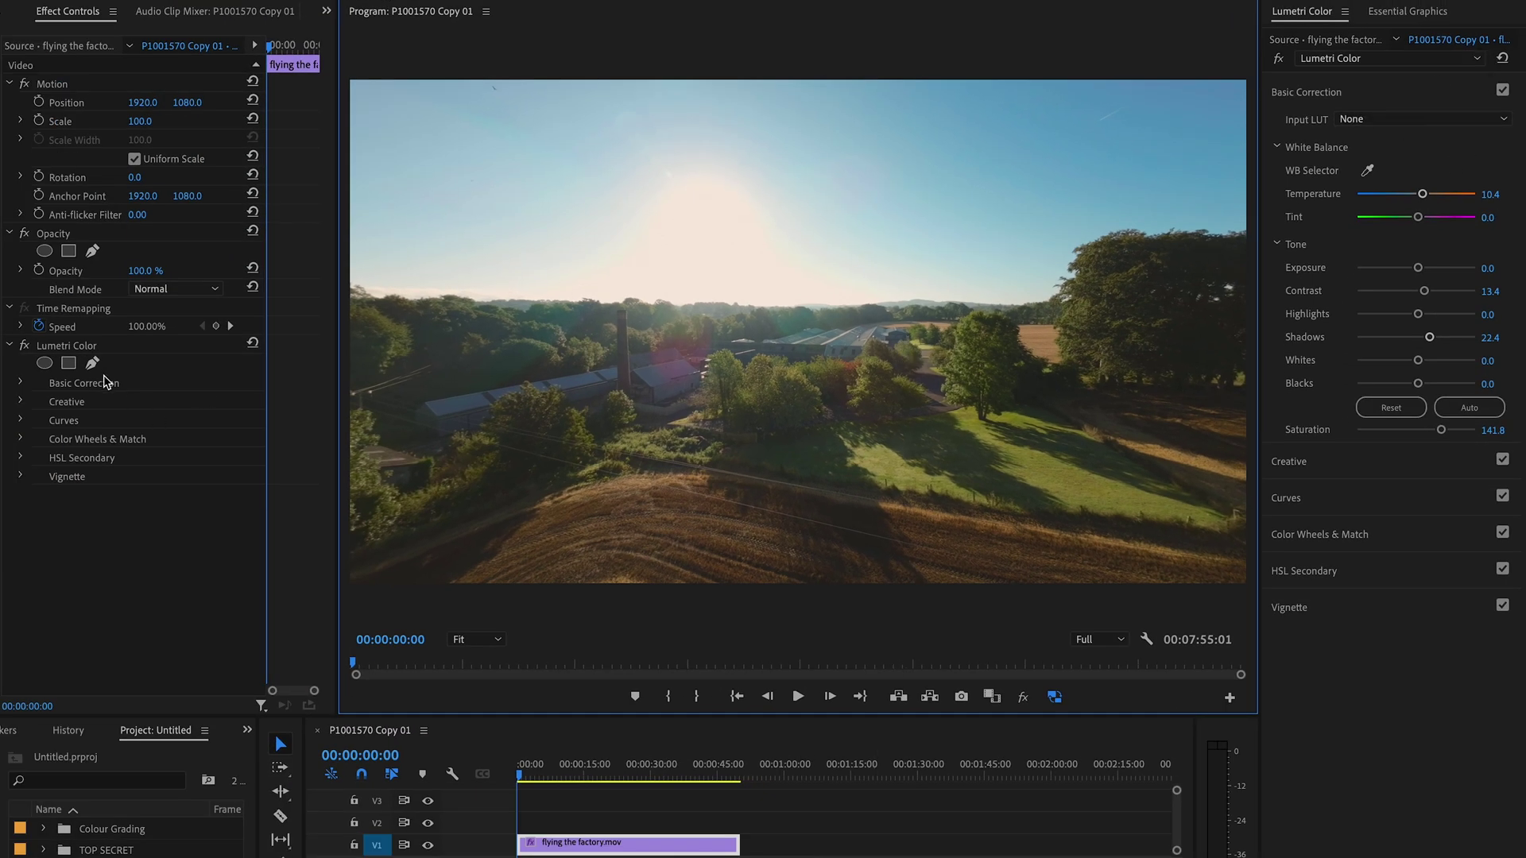
Step: Rename the existing Lumetri Color effect to 'base'
{"action": "left_click", "coordinate": [78, 348]}
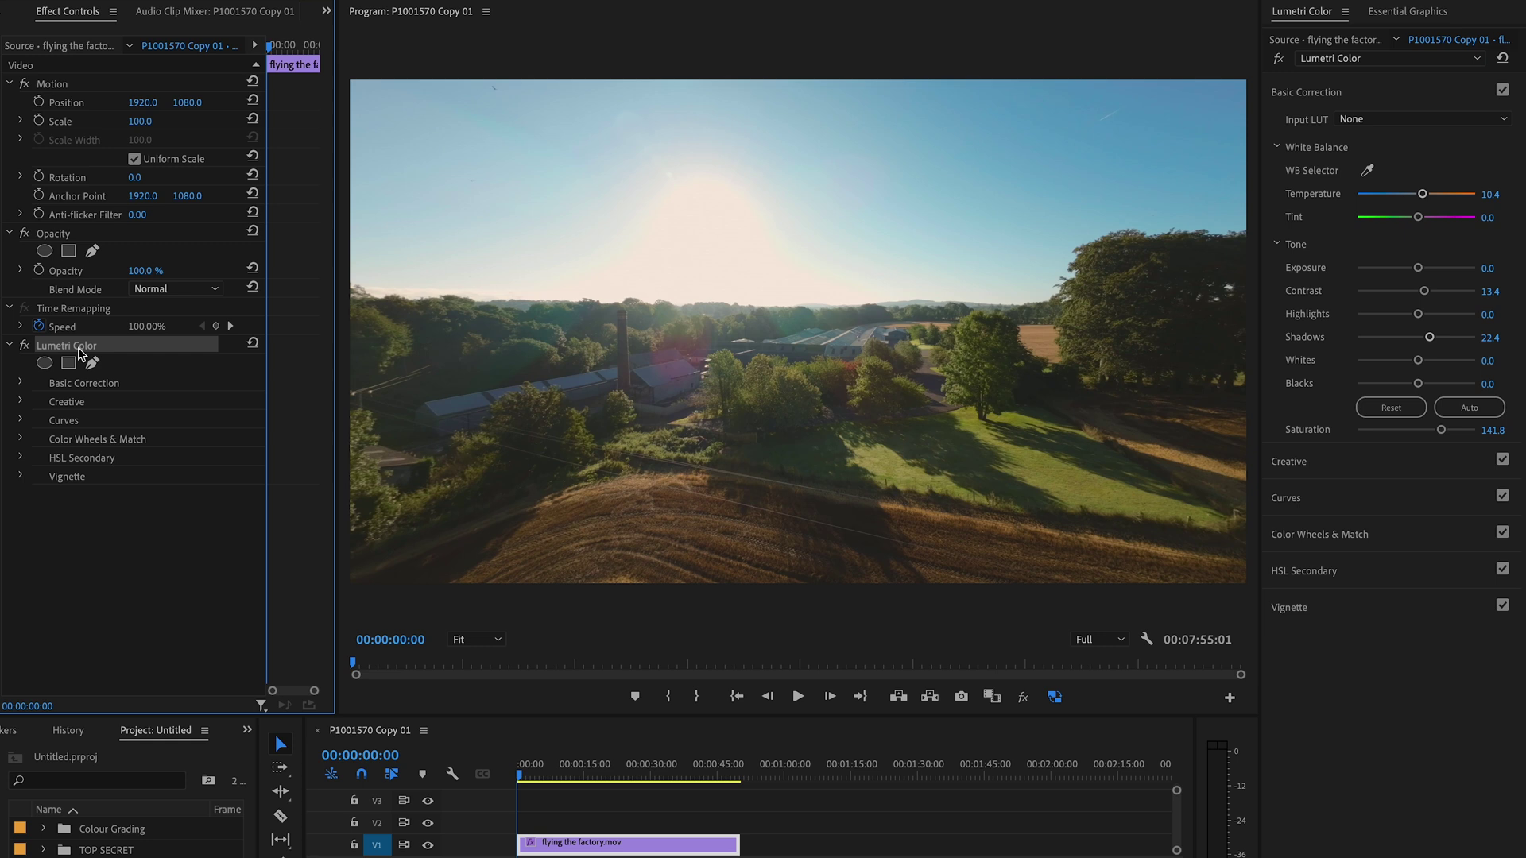
{"action": "right_click", "coordinate": [79, 350]}
{"action": "left_click", "coordinate": [112, 370]}
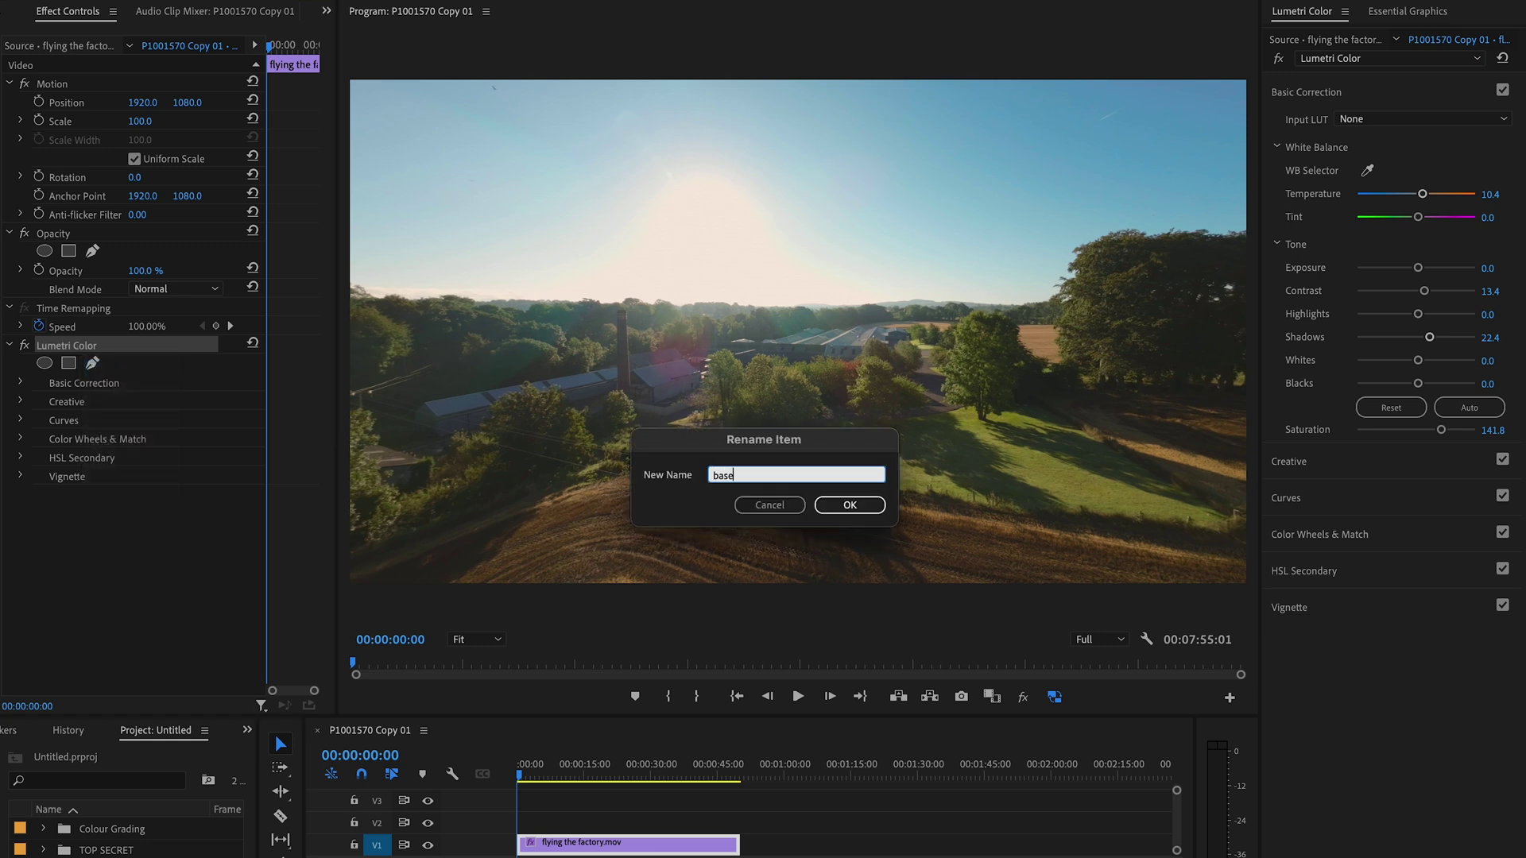
{"action": "key", "text": "Return"}
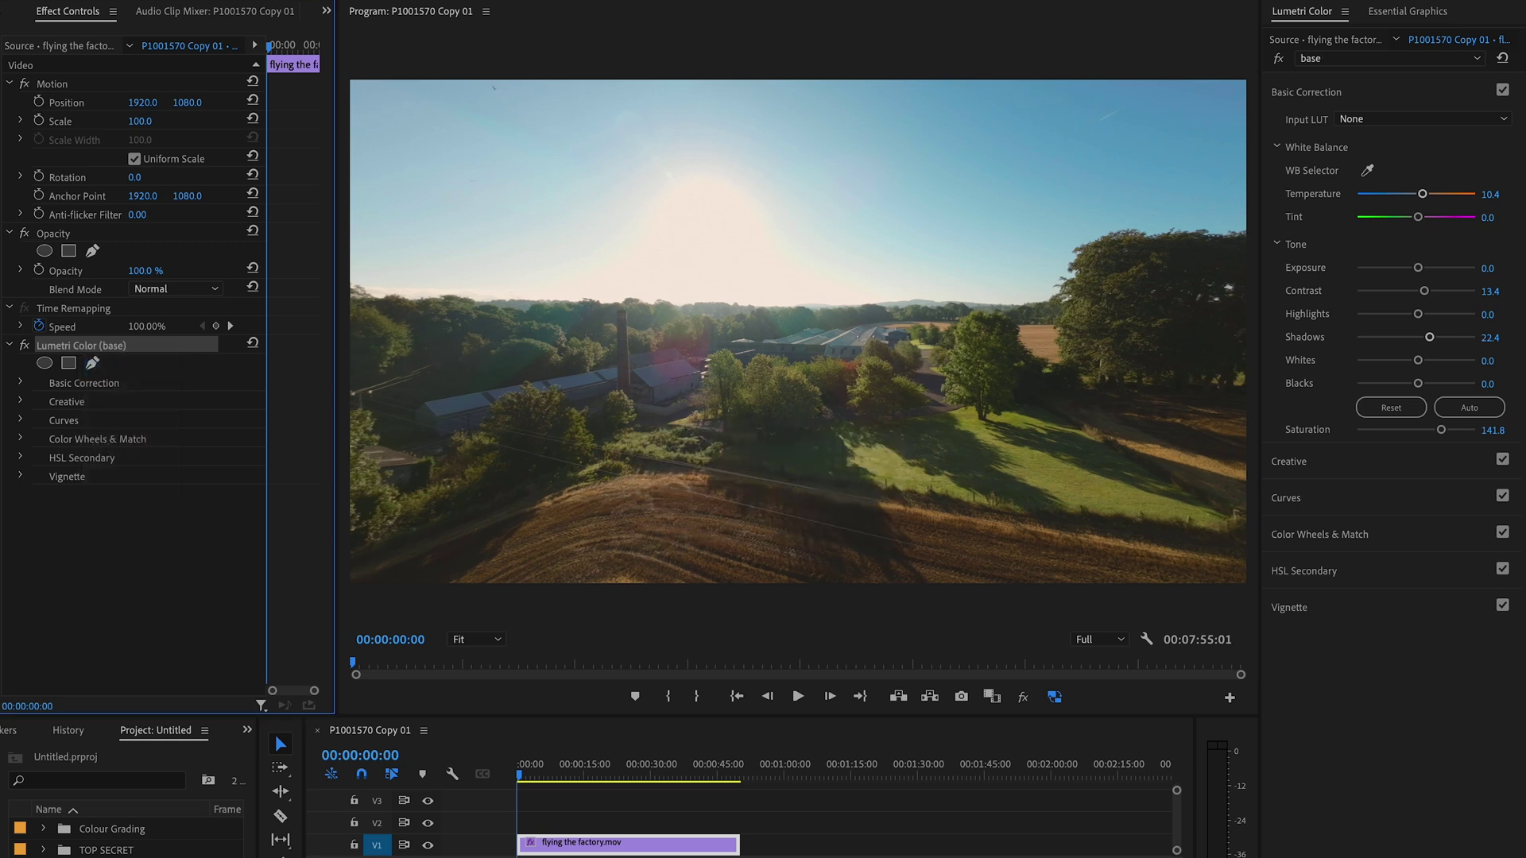
Step: Add a second Lumetri Color effect named 'sky' and place it above 'base'
{"action": "left_click", "coordinate": [1399, 58]}
{"action": "left_click", "coordinate": [1399, 101]}
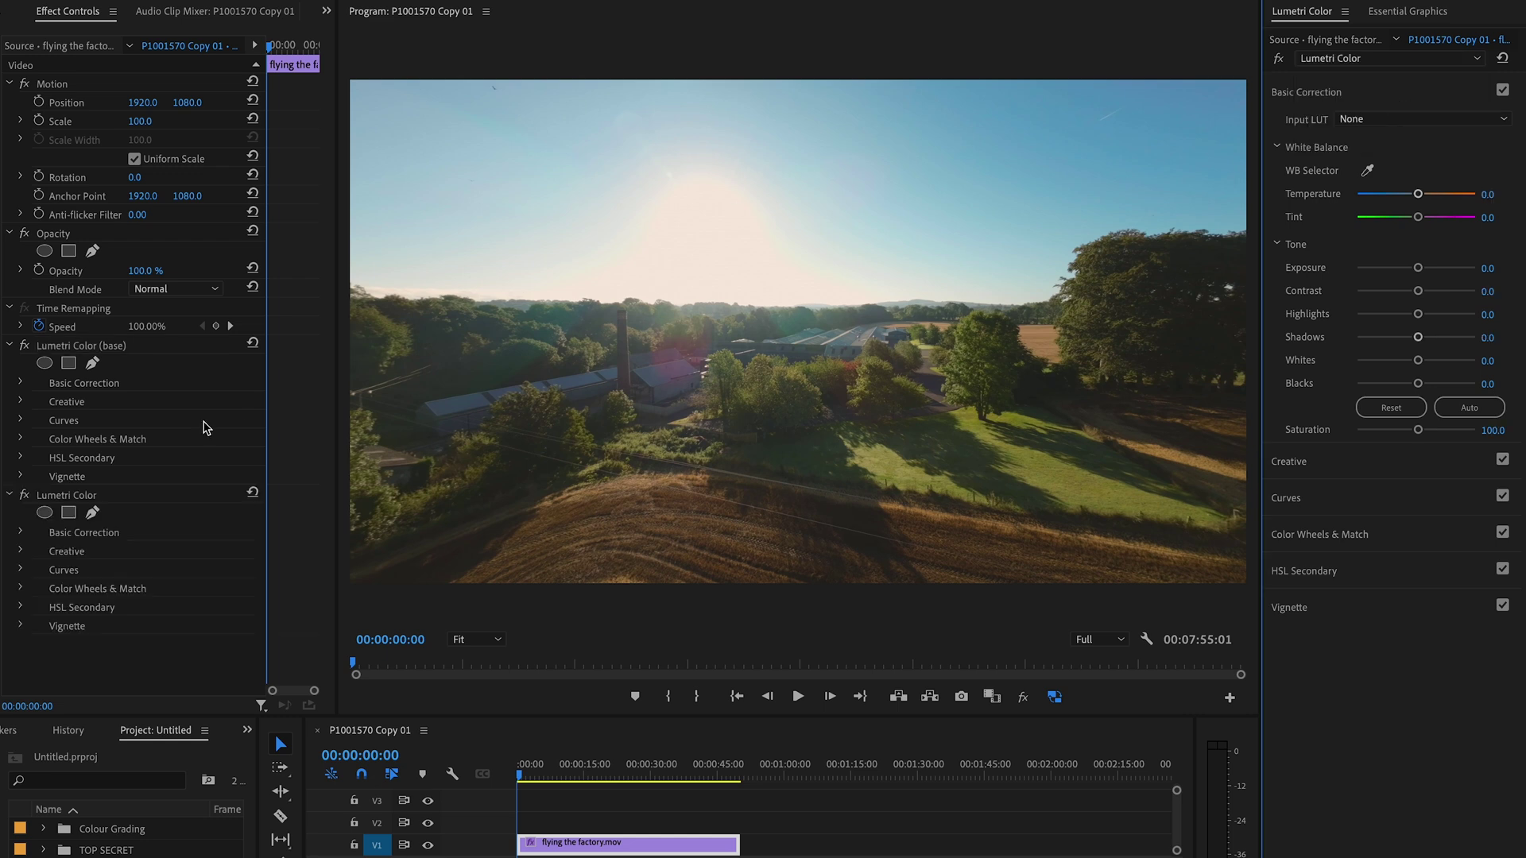
{"action": "left_click", "coordinate": [78, 499]}
{"action": "right_click", "coordinate": [77, 500]}
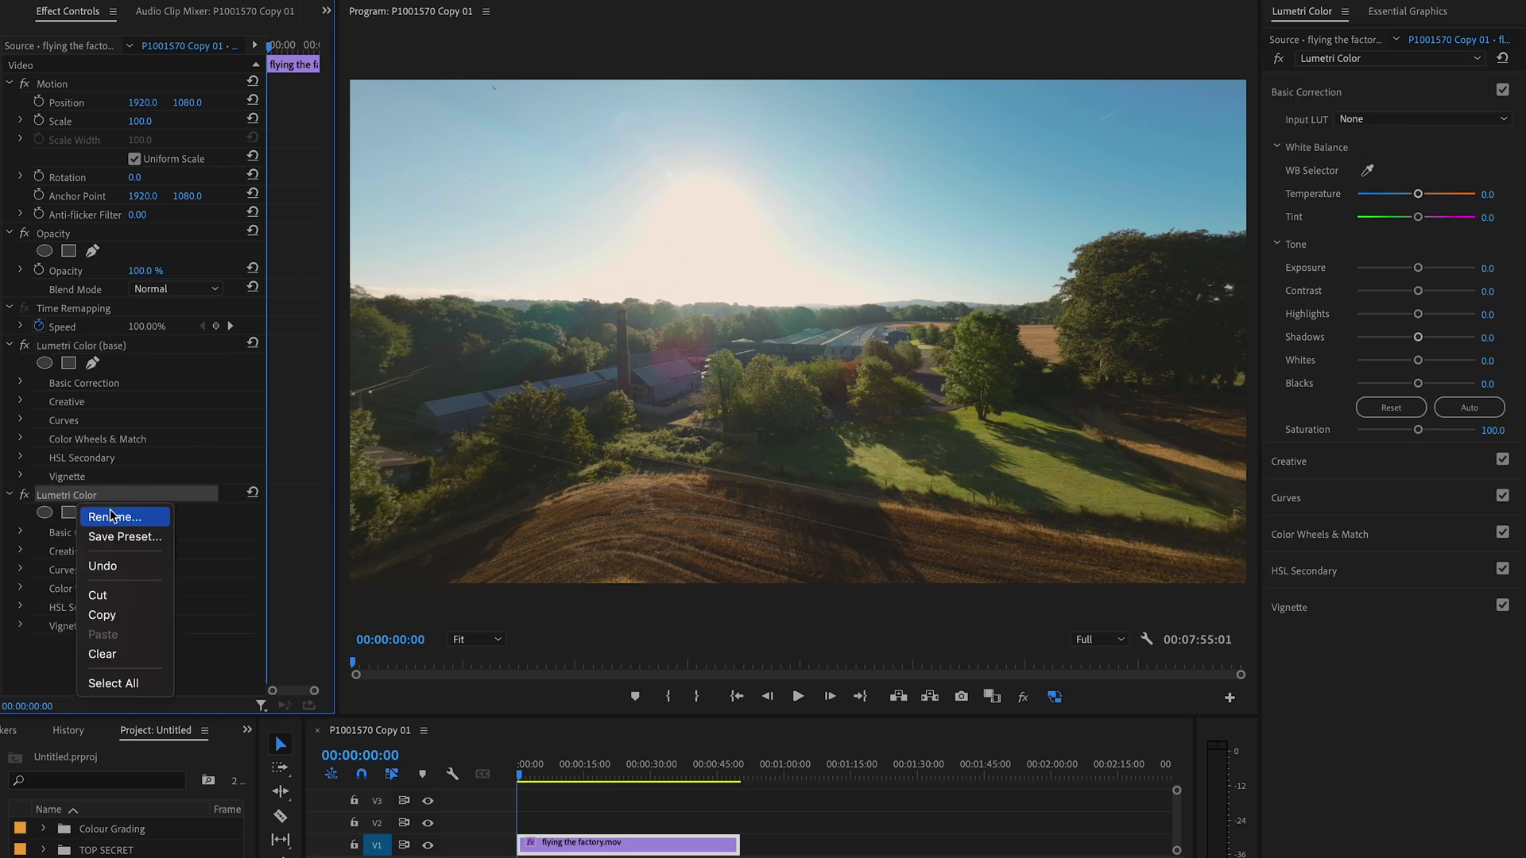
{"action": "left_click", "coordinate": [116, 518]}
{"action": "type", "text": "sky"}
{"action": "key", "text": "Return"}
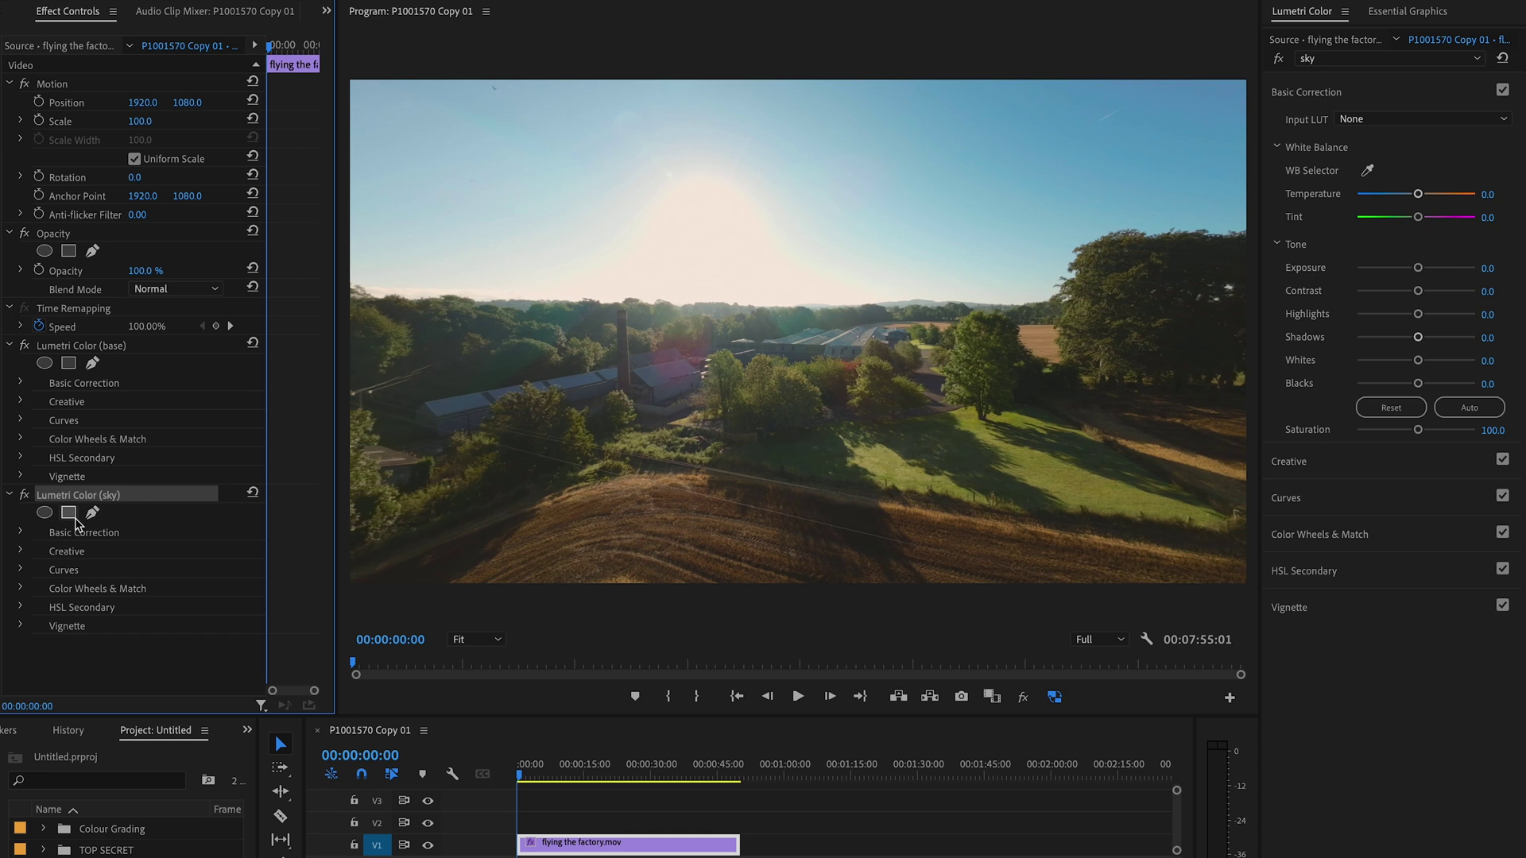
{"action": "left_click_drag", "start_coordinate": [86, 501], "coordinate": [94, 347]}
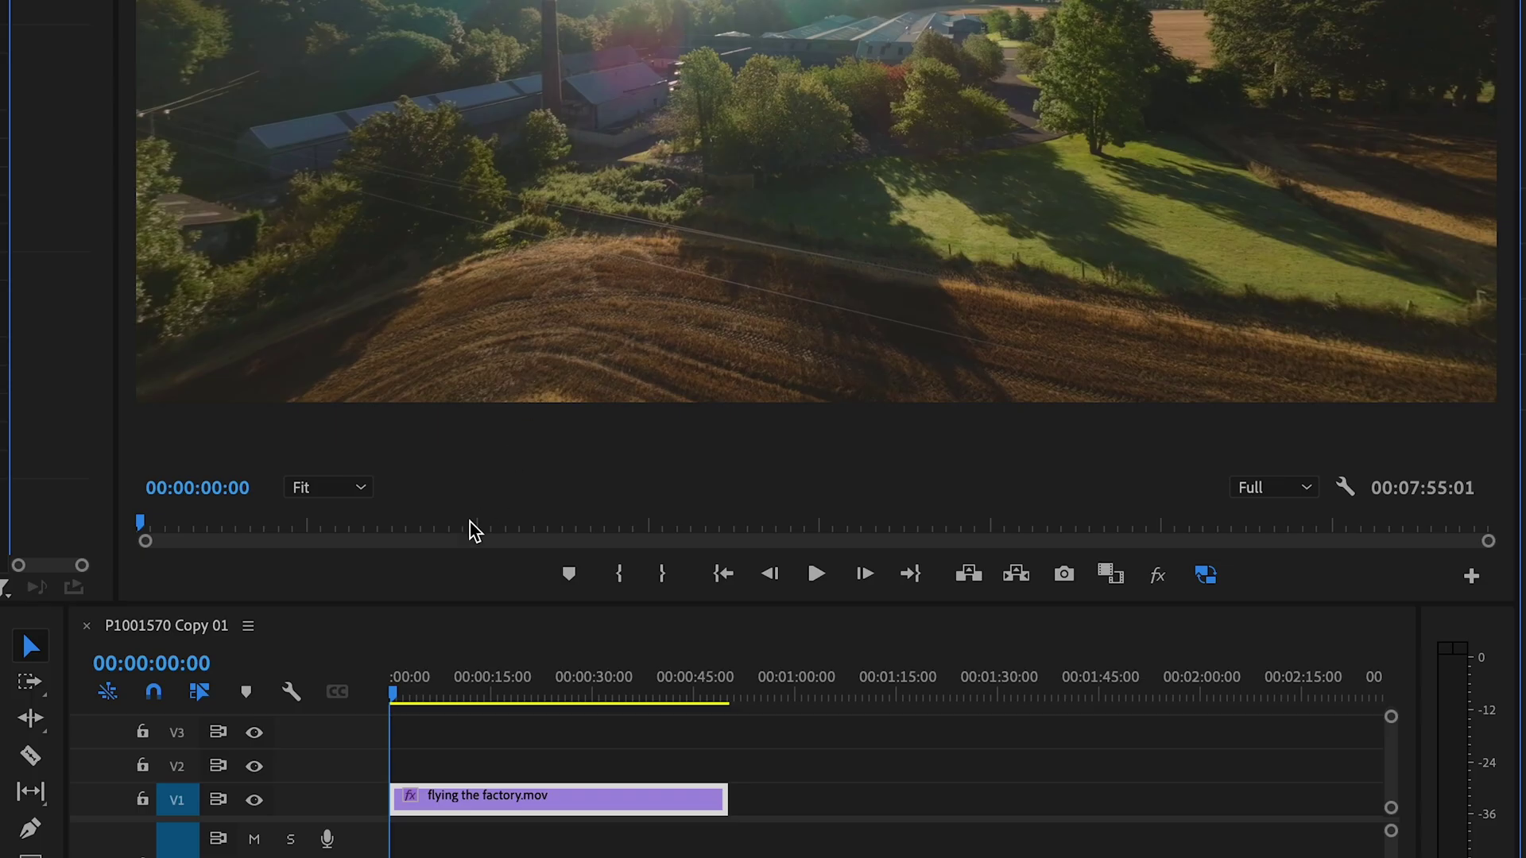
Step: At 25% monitor zoom, draw a rectangle mask over the sky with feather 450
{"action": "left_click", "coordinate": [497, 639]}
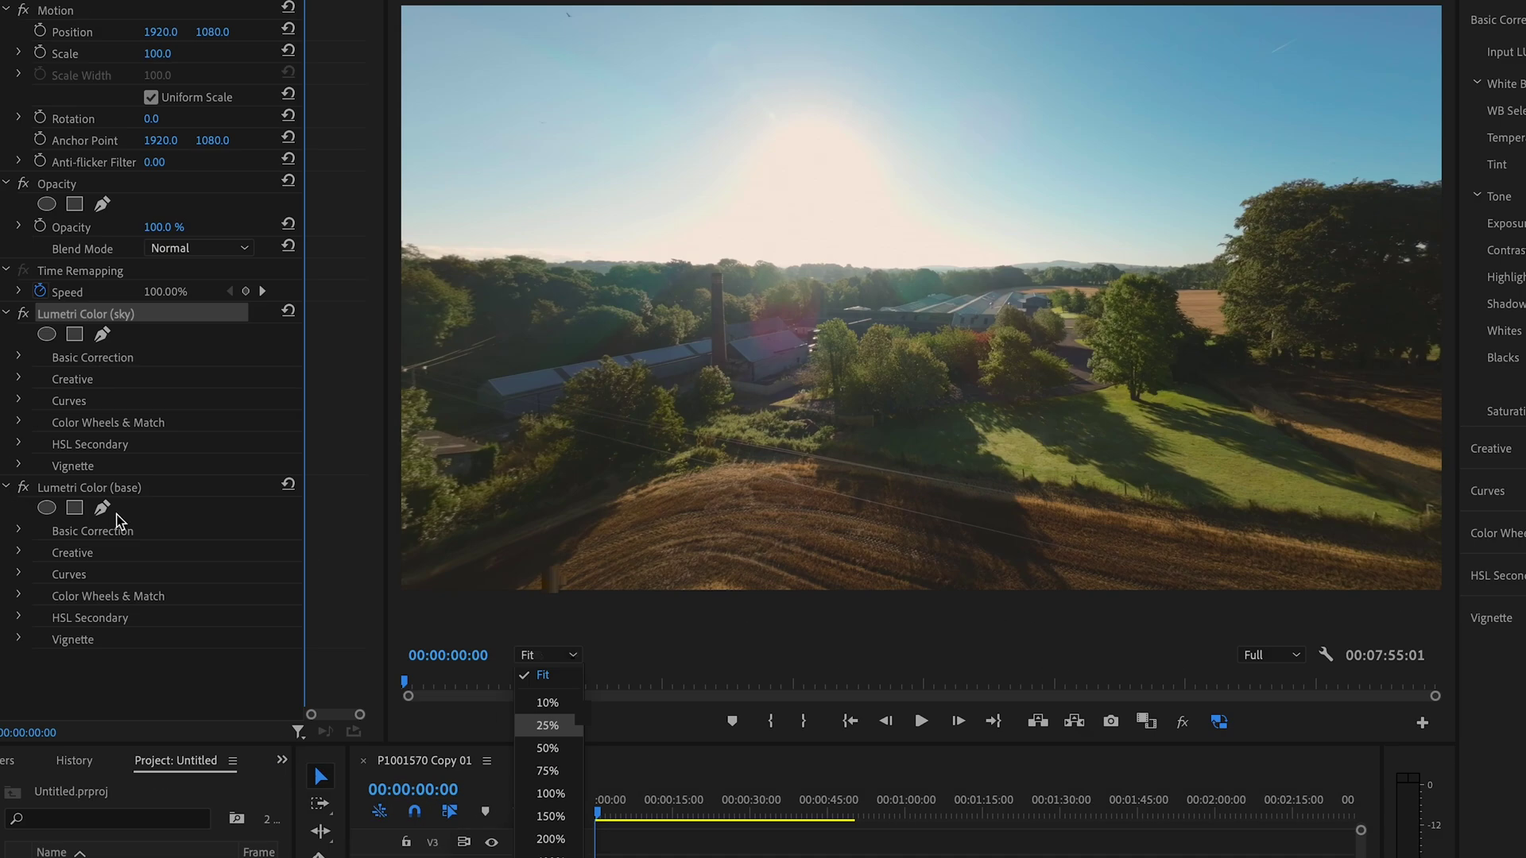
{"action": "left_click", "coordinate": [355, 581]}
{"action": "left_click", "coordinate": [74, 335]}
{"action": "left_click_drag", "start_coordinate": [861, 264], "coordinate": [623, 116]}
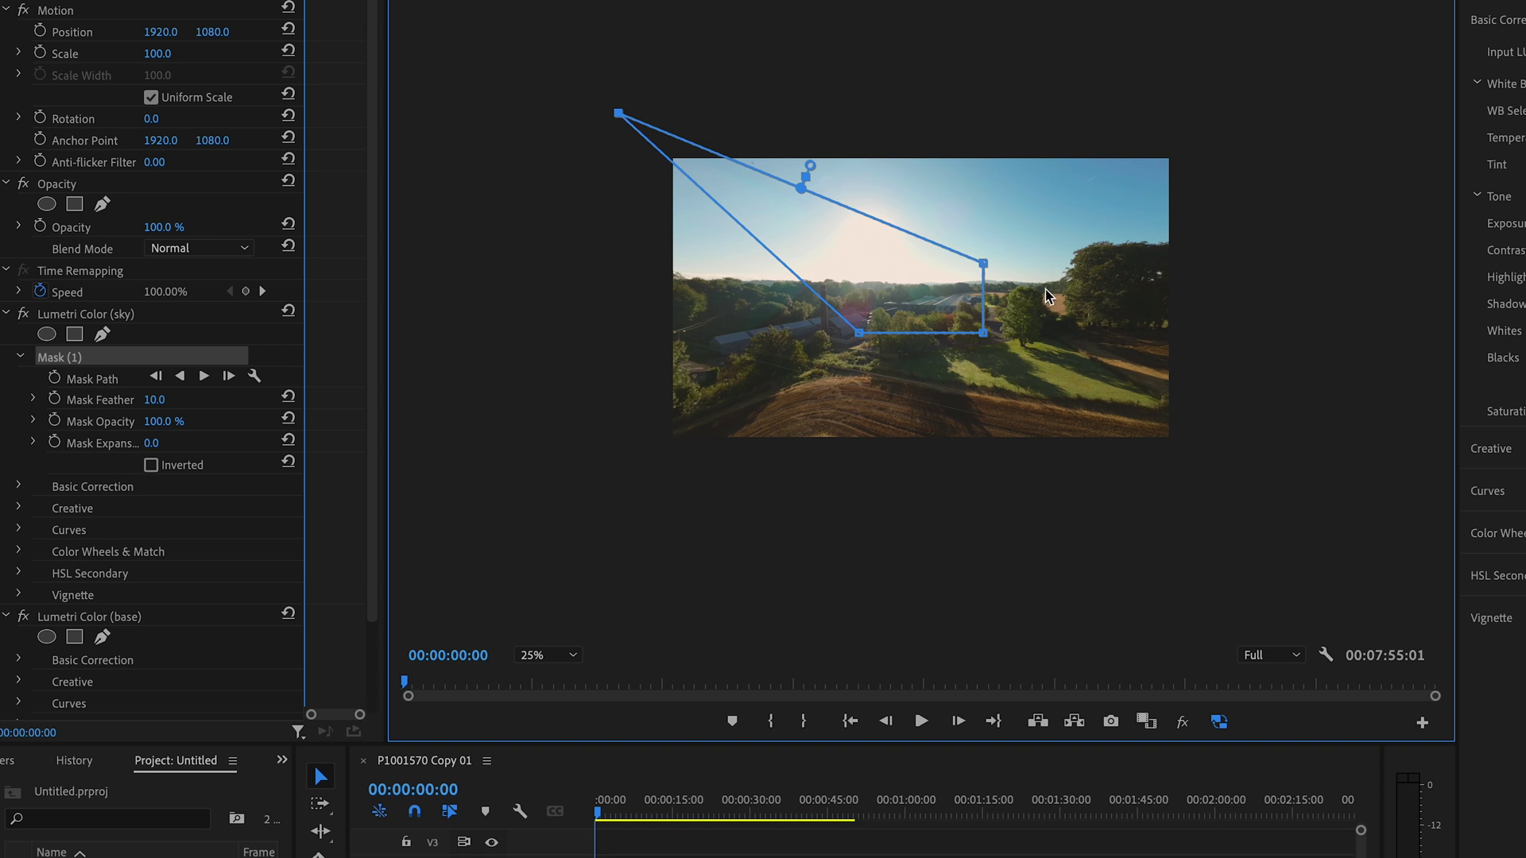
{"action": "left_click_drag", "start_coordinate": [983, 263], "coordinate": [1078, 192]}
{"action": "left_click_drag", "start_coordinate": [983, 333], "coordinate": [1227, 230]}
{"action": "left_click_drag", "start_coordinate": [844, 332], "coordinate": [579, 253]}
{"action": "left_click_drag", "start_coordinate": [154, 399], "coordinate": [248, 400]}
Step: Refit the monitor and grade the sky layer: Exposure -0.7, Contrast 77.6, Saturation 153.7, then compare
{"action": "left_click", "coordinate": [561, 655]}
{"action": "left_click", "coordinate": [569, 674]}
{"action": "left_click", "coordinate": [767, 841]}
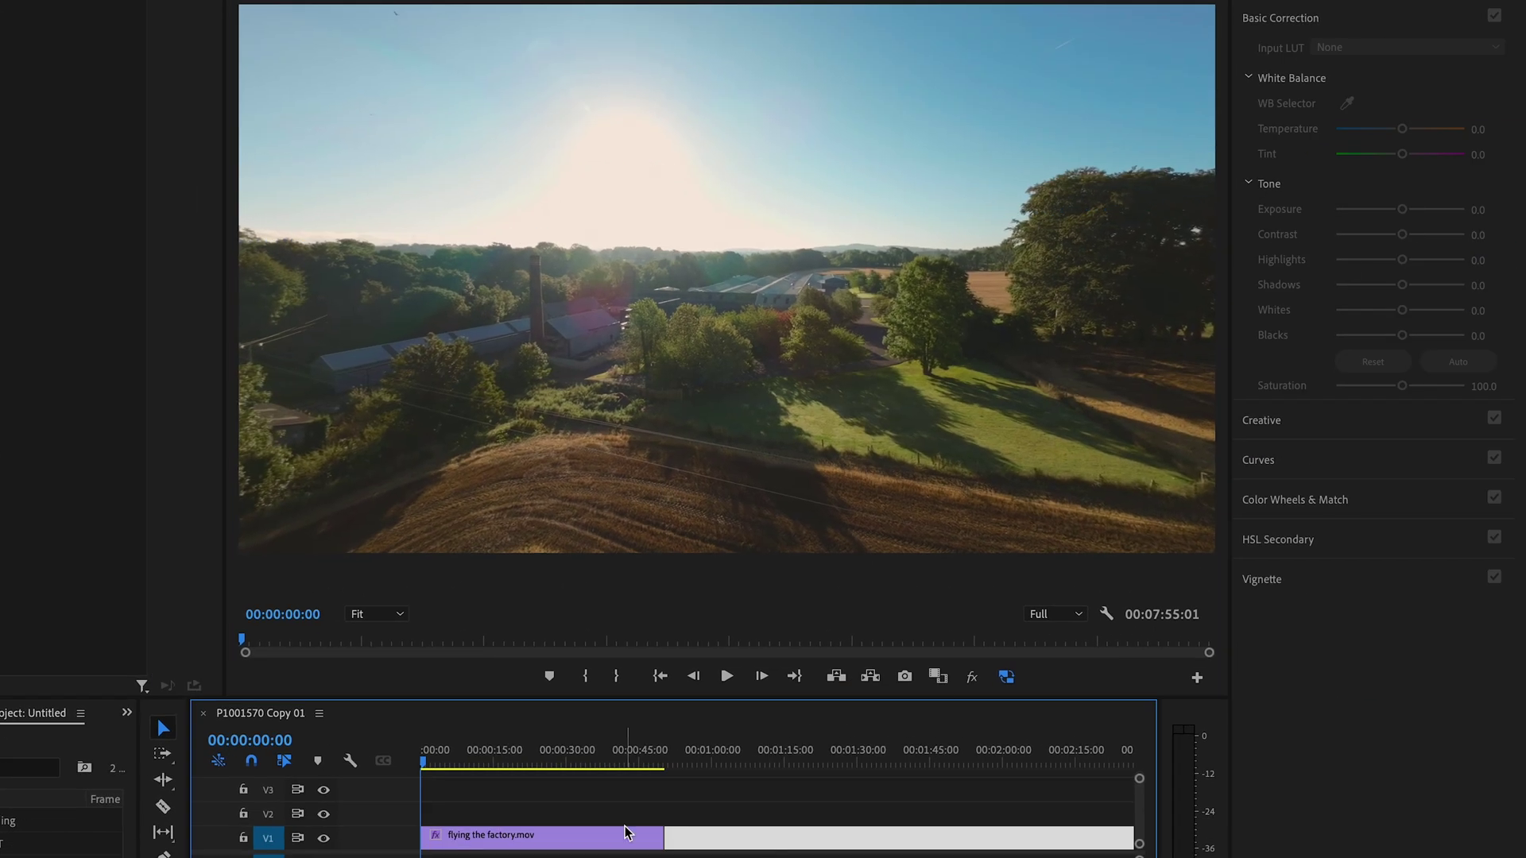
{"action": "left_click", "coordinate": [541, 836]}
{"action": "left_click", "coordinate": [1440, 0]}
{"action": "left_click", "coordinate": [1399, 34]}
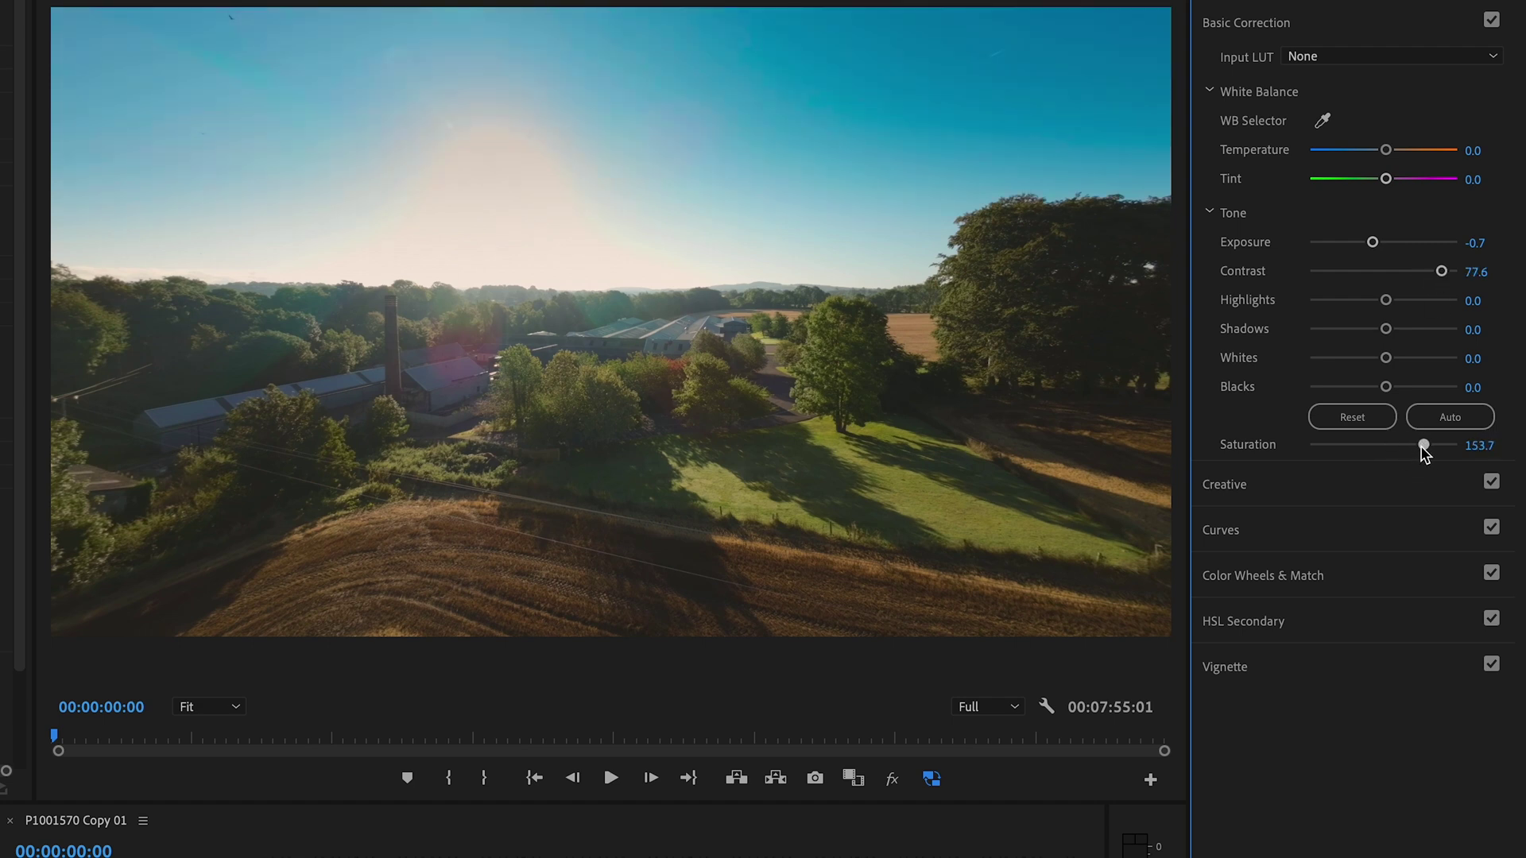
{"action": "left_click", "coordinate": [891, 780]}
{"action": "left_click", "coordinate": [890, 783]}
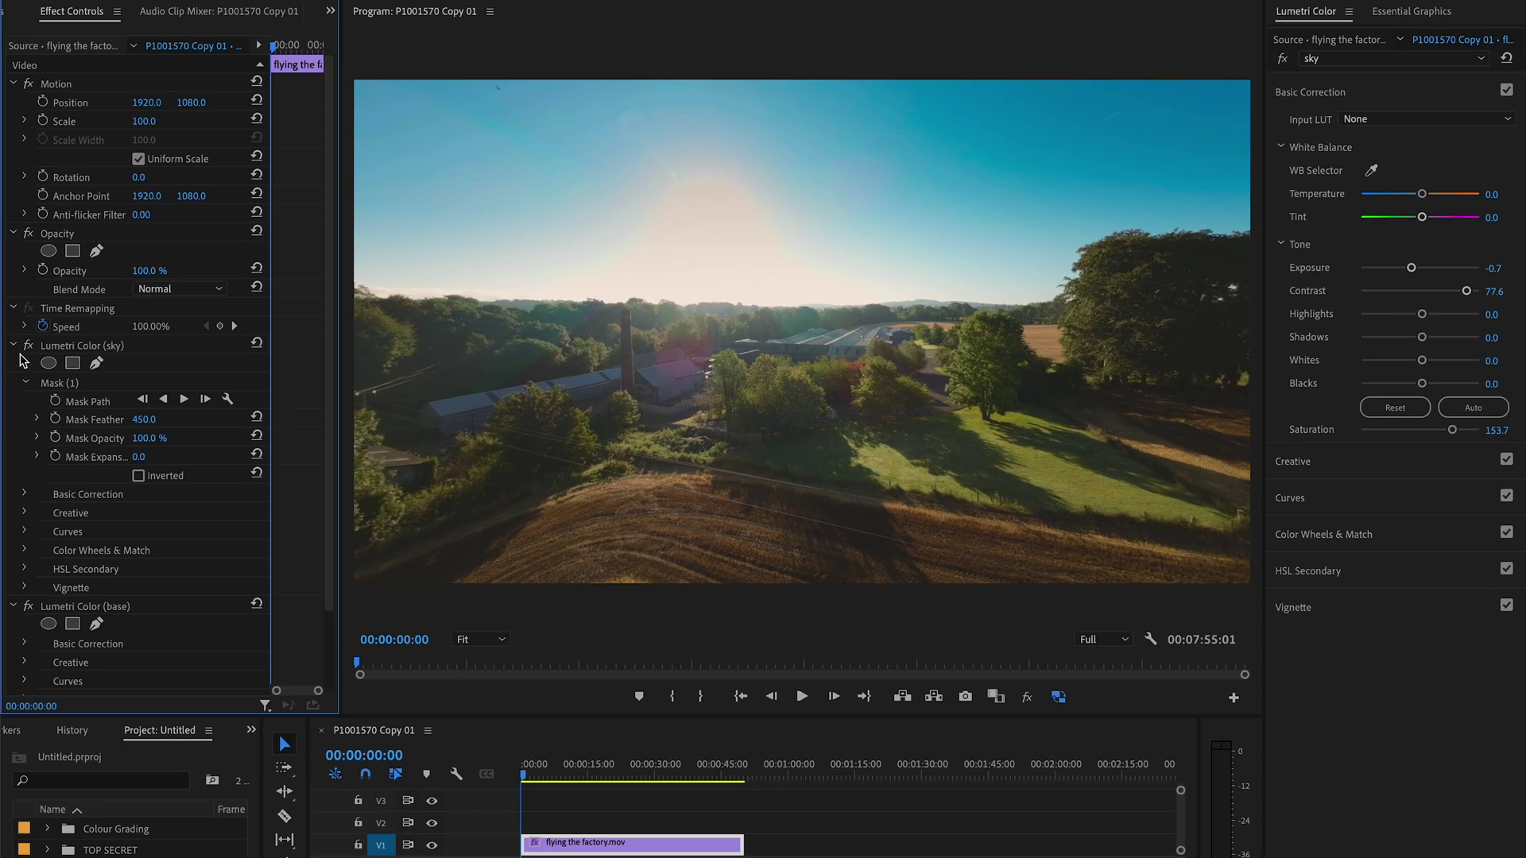
Step: Collapse 'sky' and 'base', then add a third Lumetri Color effect named 'focus'
{"action": "left_click", "coordinate": [14, 346]}
{"action": "left_click", "coordinate": [13, 365]}
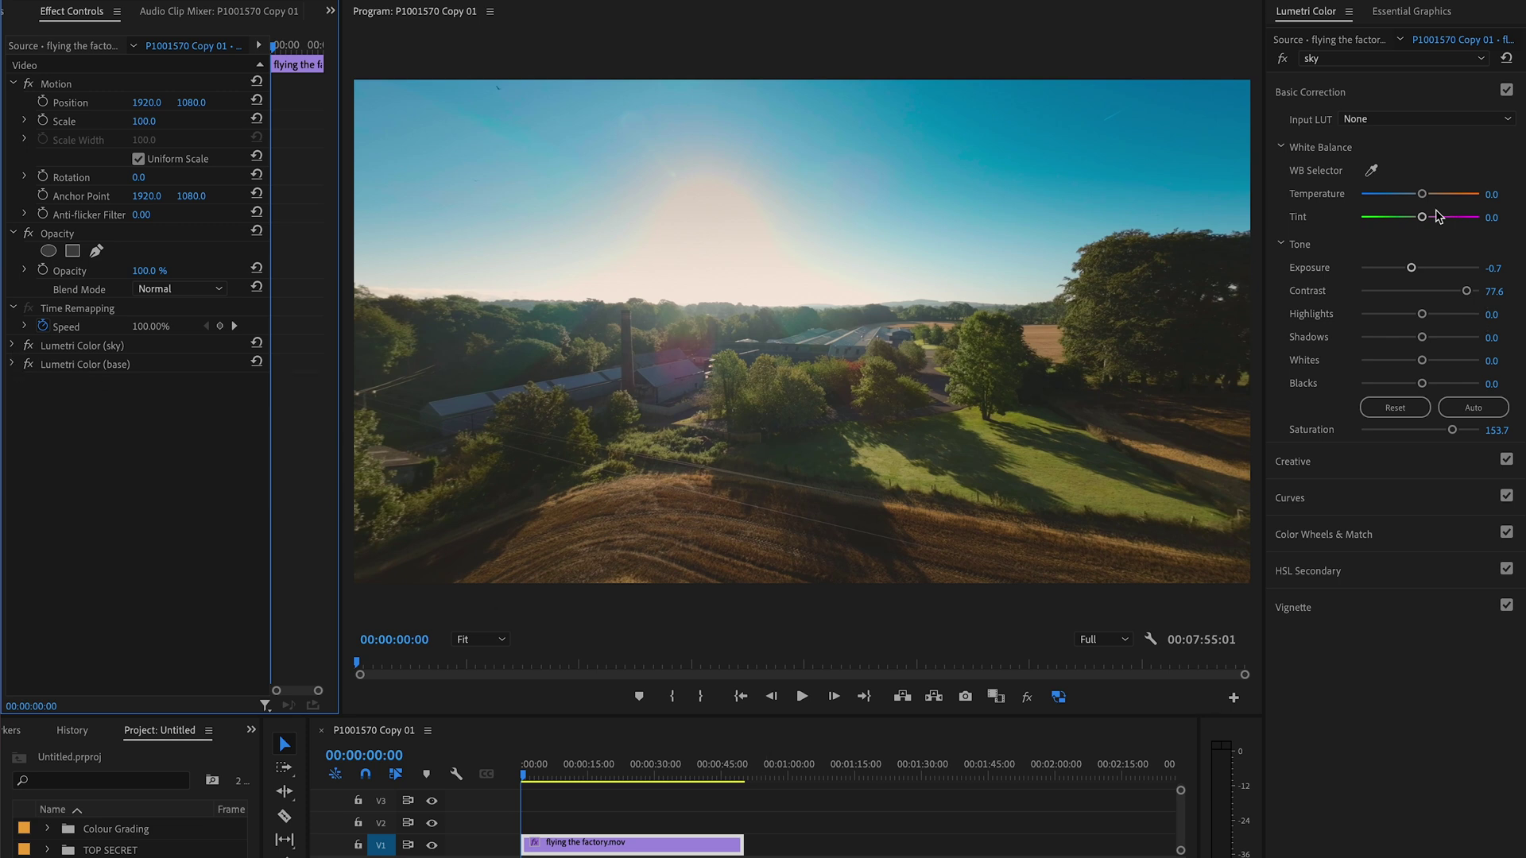
{"action": "left_click", "coordinate": [1400, 58]}
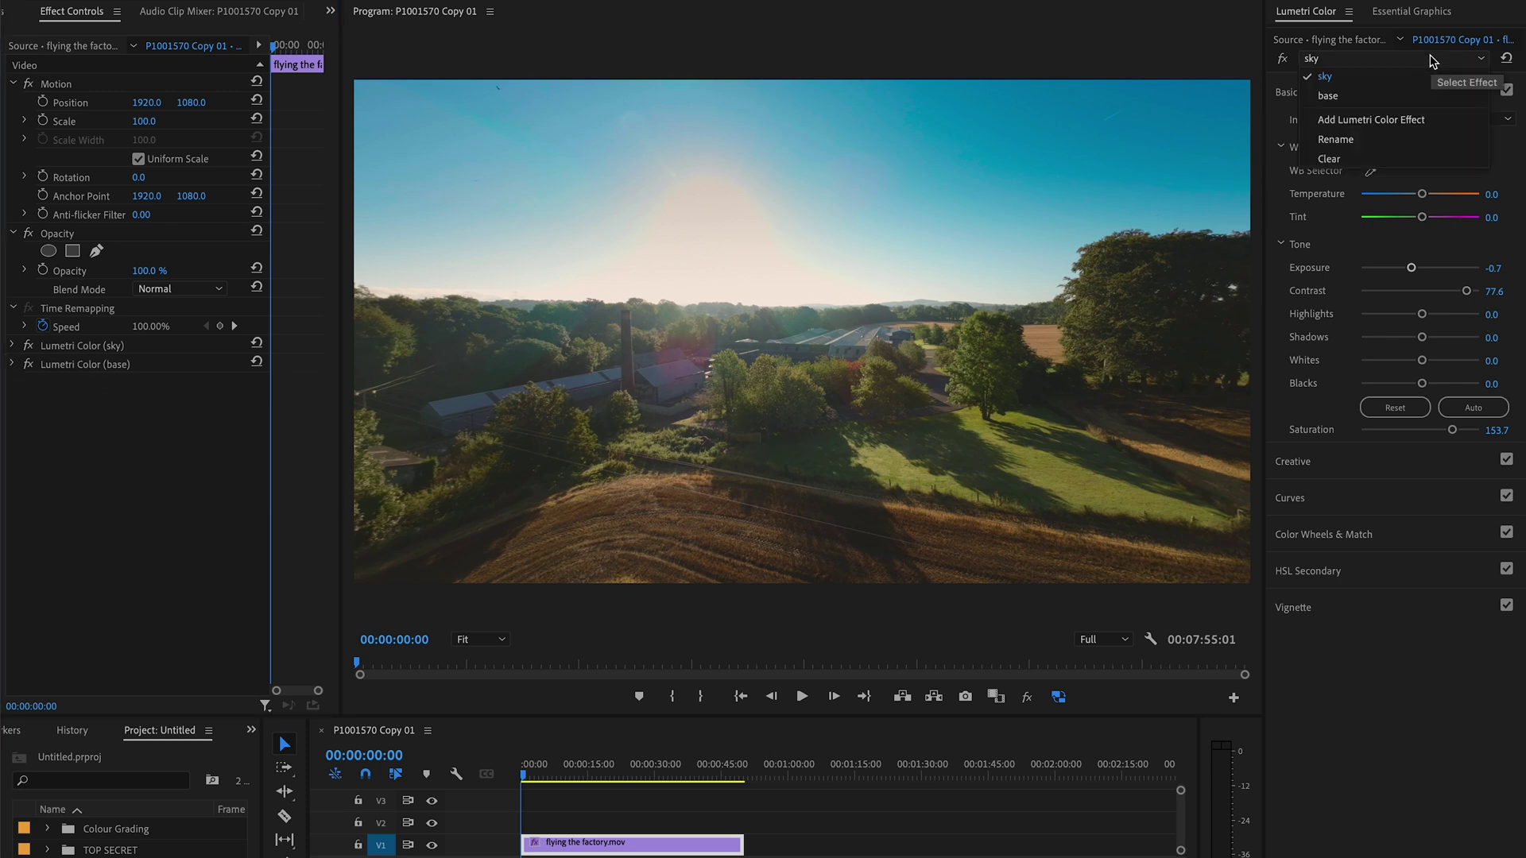
{"action": "left_click", "coordinate": [1424, 121]}
{"action": "left_click", "coordinate": [93, 385]}
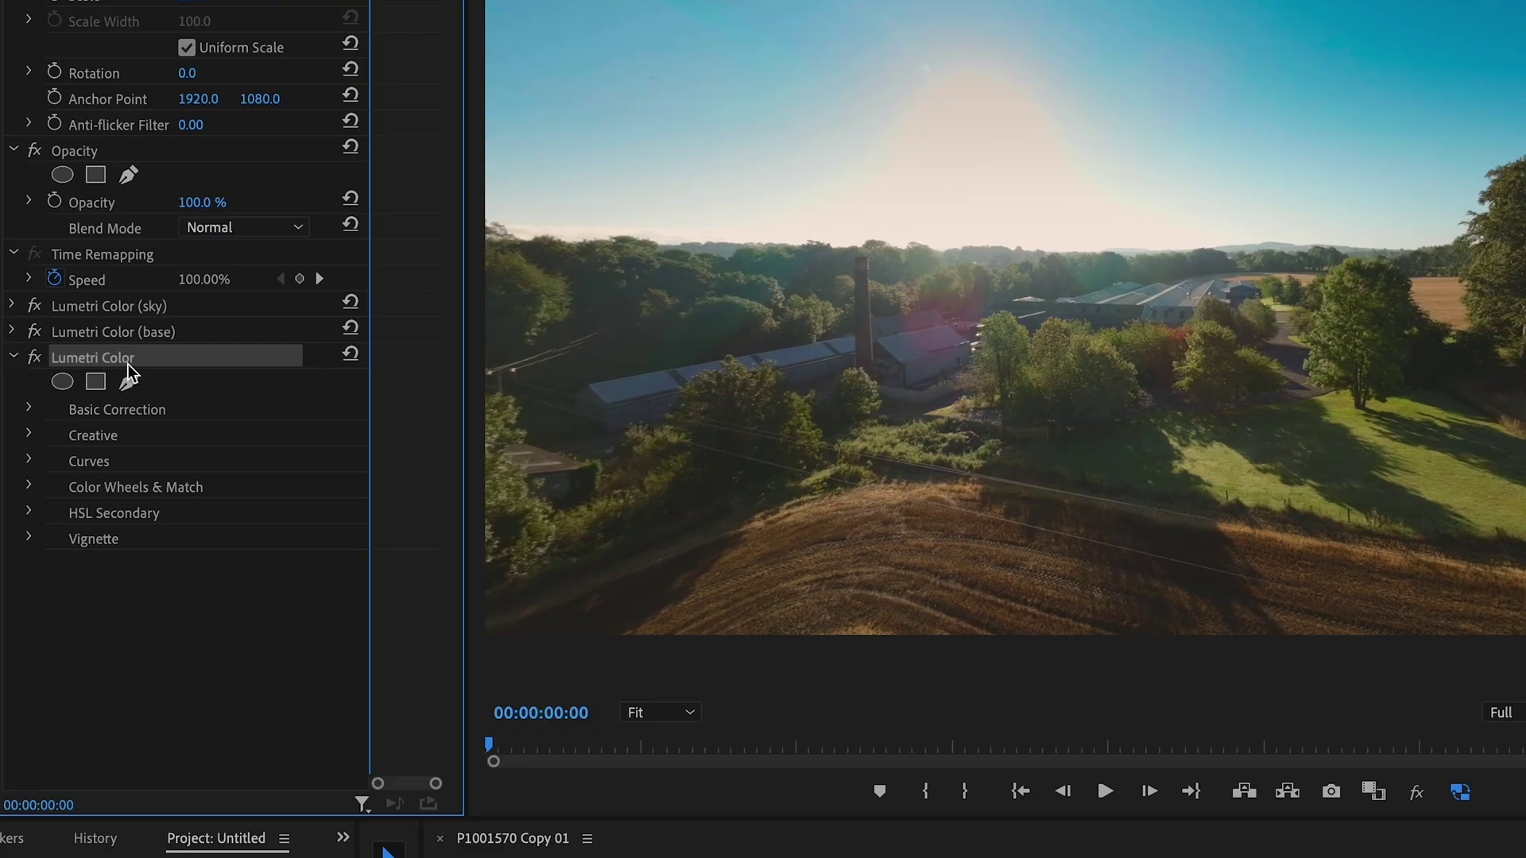
{"action": "right_click", "coordinate": [127, 372]}
{"action": "left_click", "coordinate": [188, 392]}
{"action": "type", "text": "focus"}
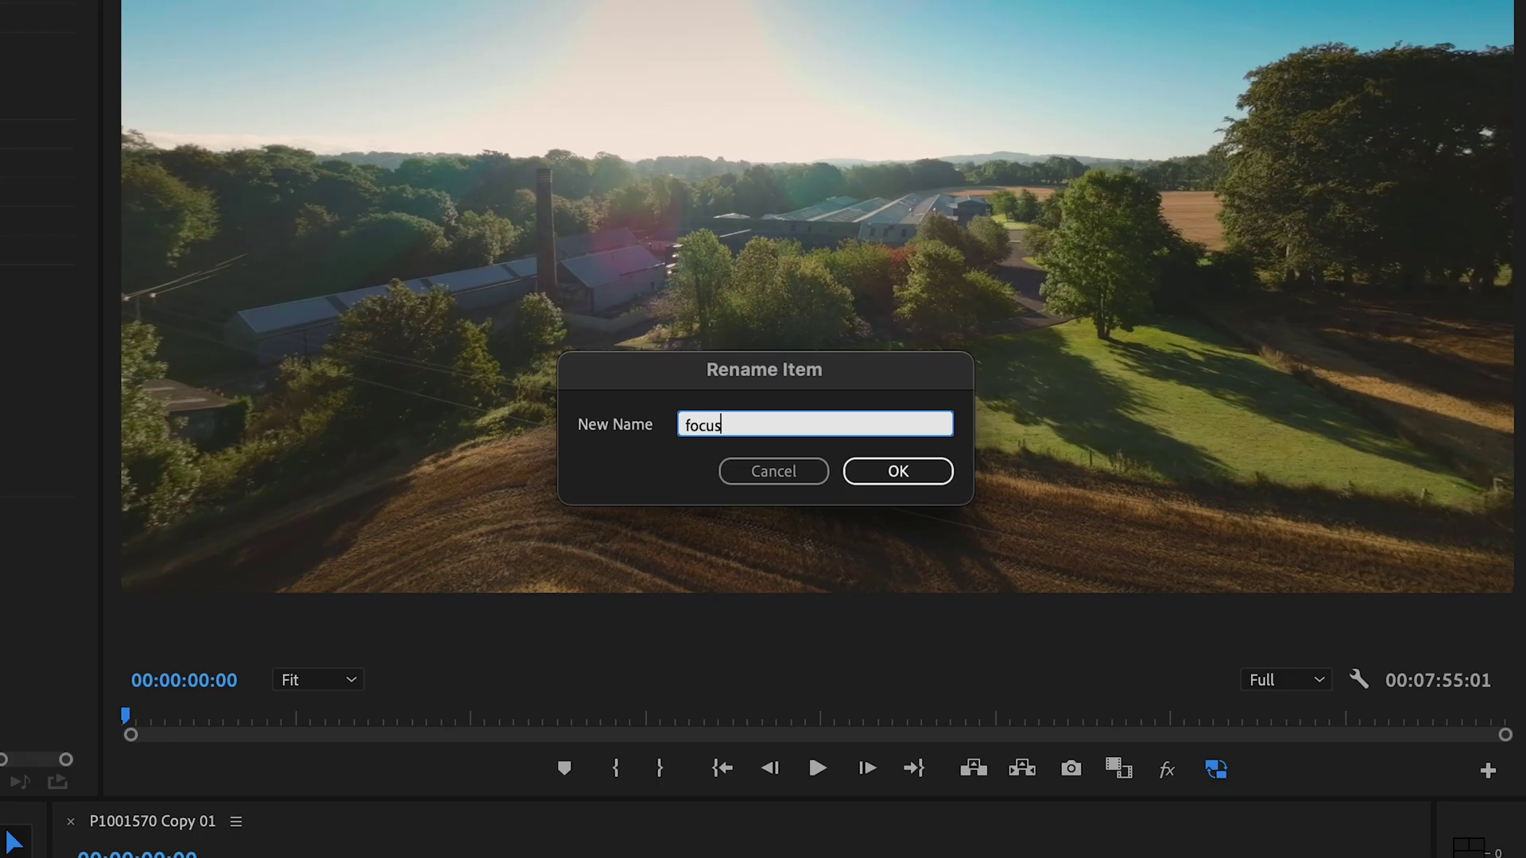
{"action": "key", "text": "Return"}
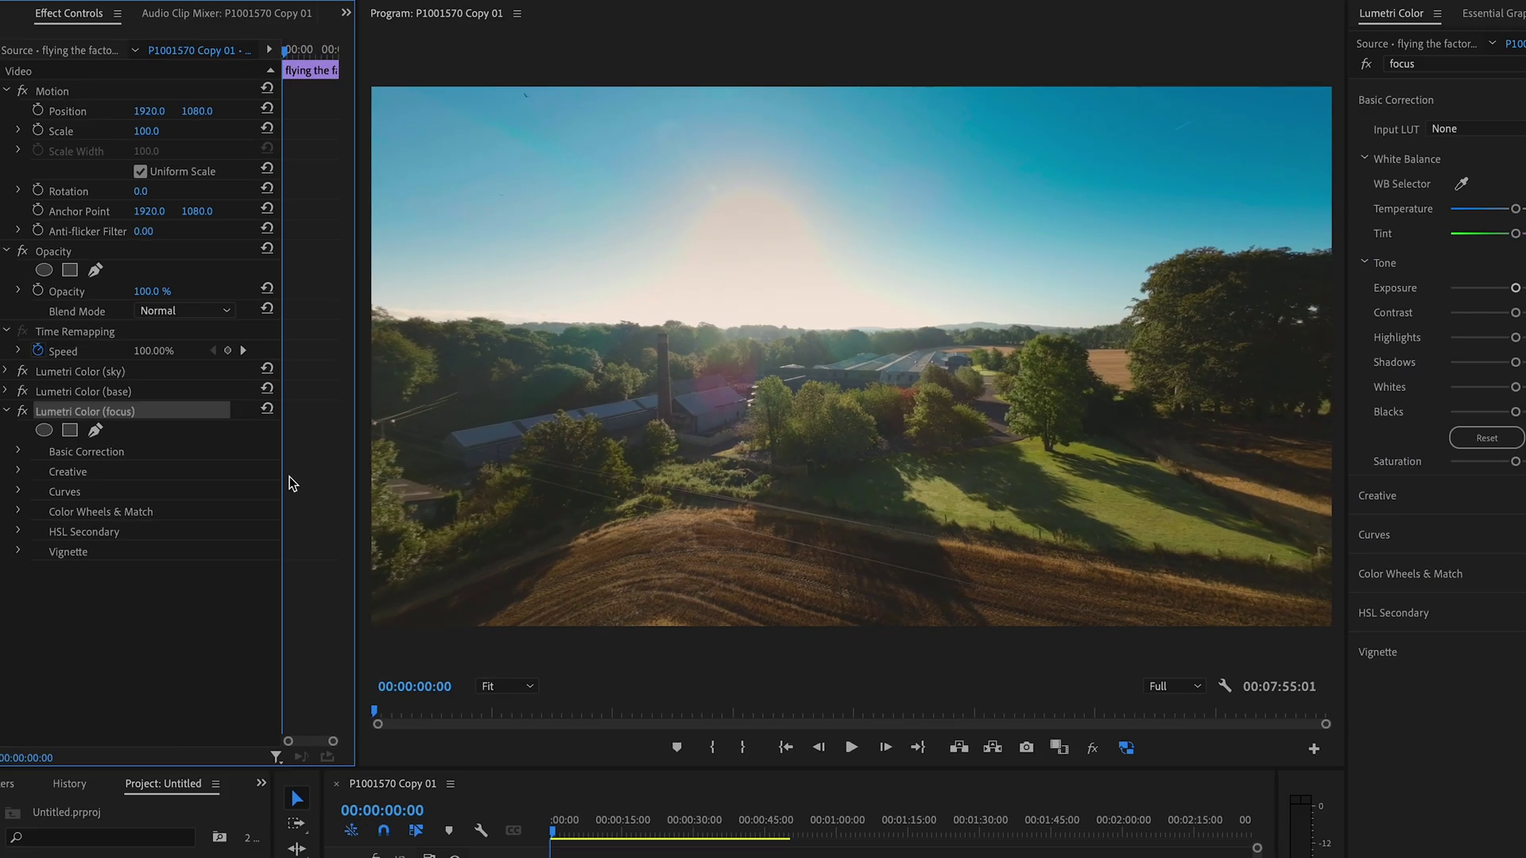
Step: Add a wide elliptical mask over the factory, feathered 476.0, and brighten it to Exposure 0.7
{"action": "left_click", "coordinate": [43, 430]}
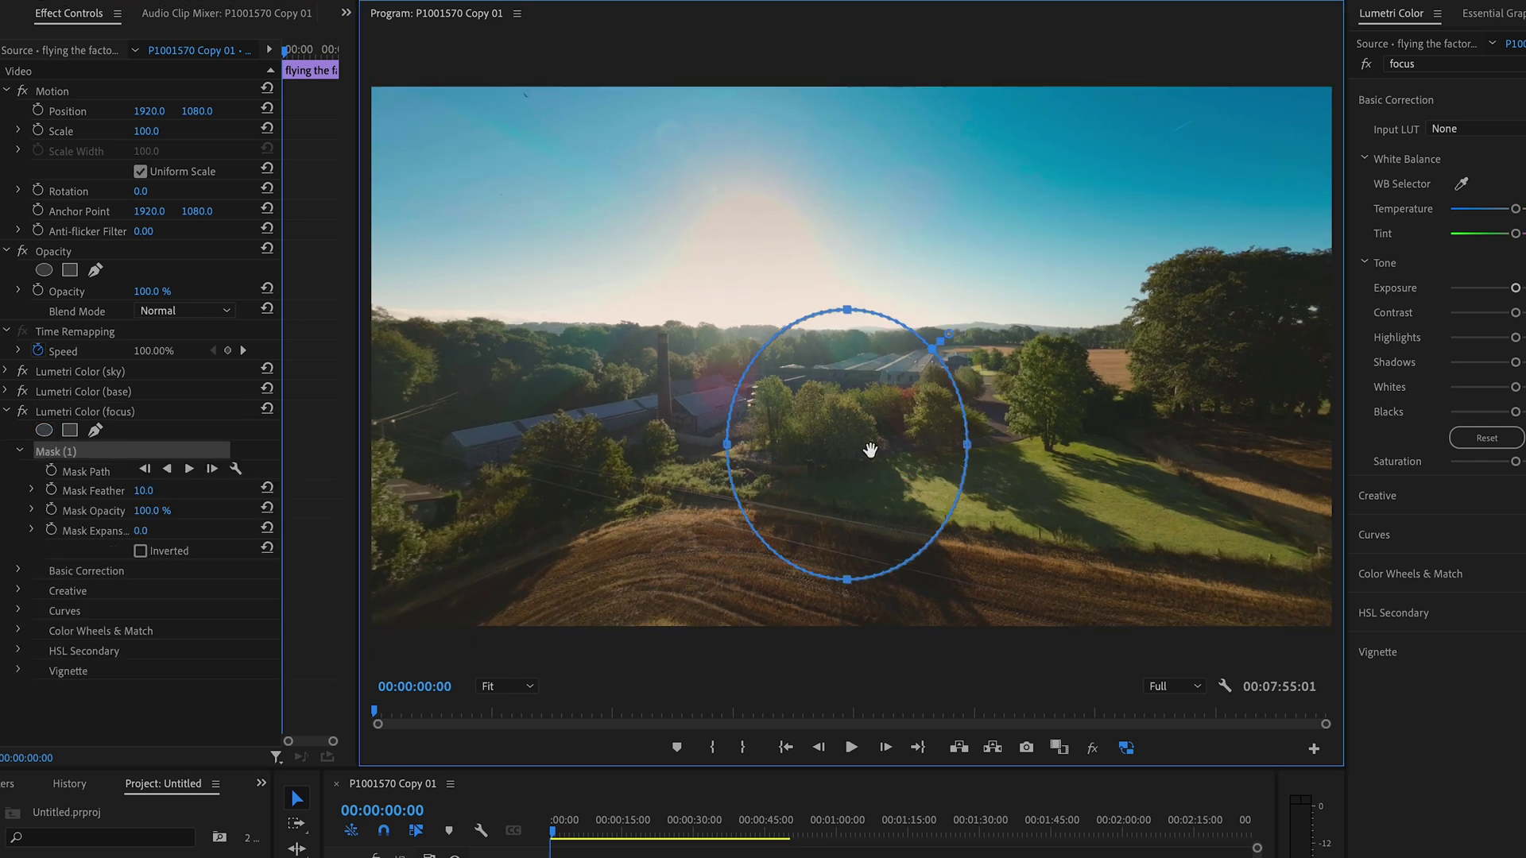
{"action": "left_click_drag", "start_coordinate": [870, 455], "coordinate": [873, 476]}
{"action": "left_click_drag", "start_coordinate": [732, 475], "coordinate": [465, 471]}
{"action": "left_click_drag", "start_coordinate": [975, 472], "coordinate": [1279, 475]}
{"action": "left_click_drag", "start_coordinate": [872, 339], "coordinate": [875, 299]}
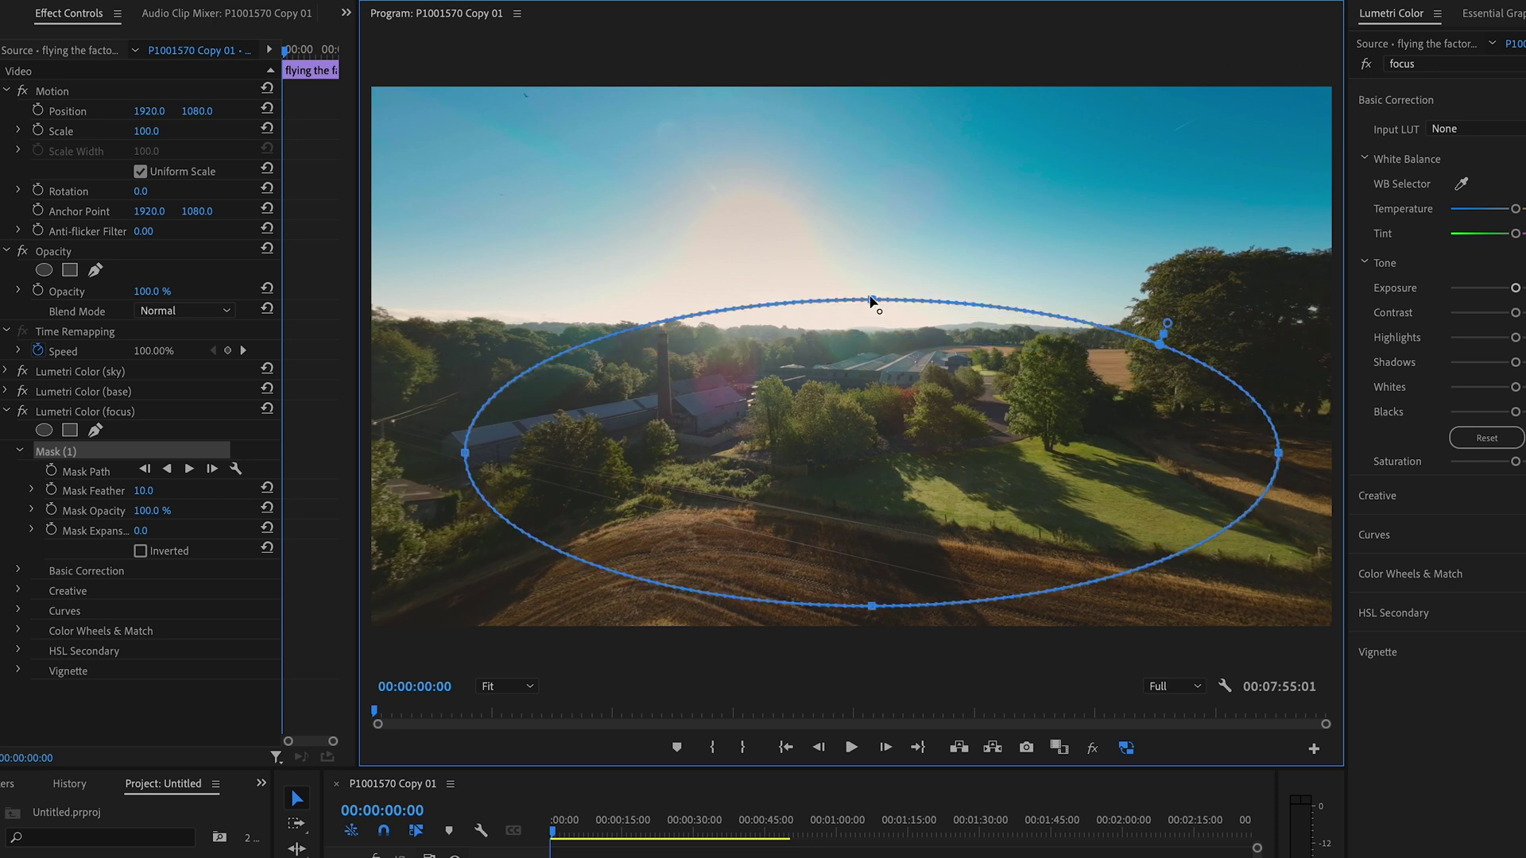
{"action": "left_click_drag", "start_coordinate": [834, 437], "coordinate": [831, 463]}
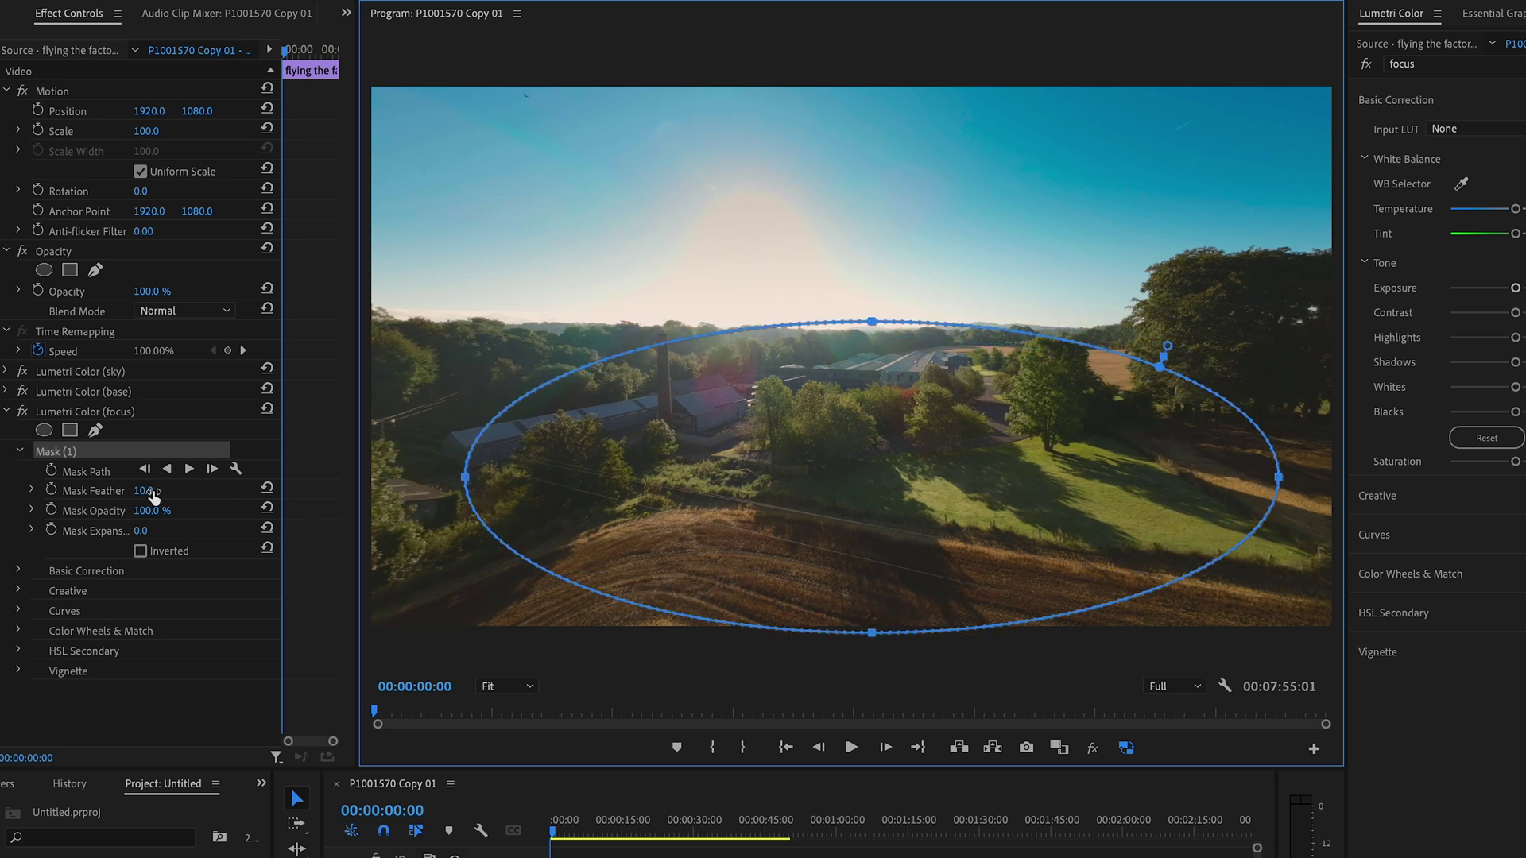
{"action": "left_click_drag", "start_coordinate": [149, 494], "coordinate": [292, 494]}
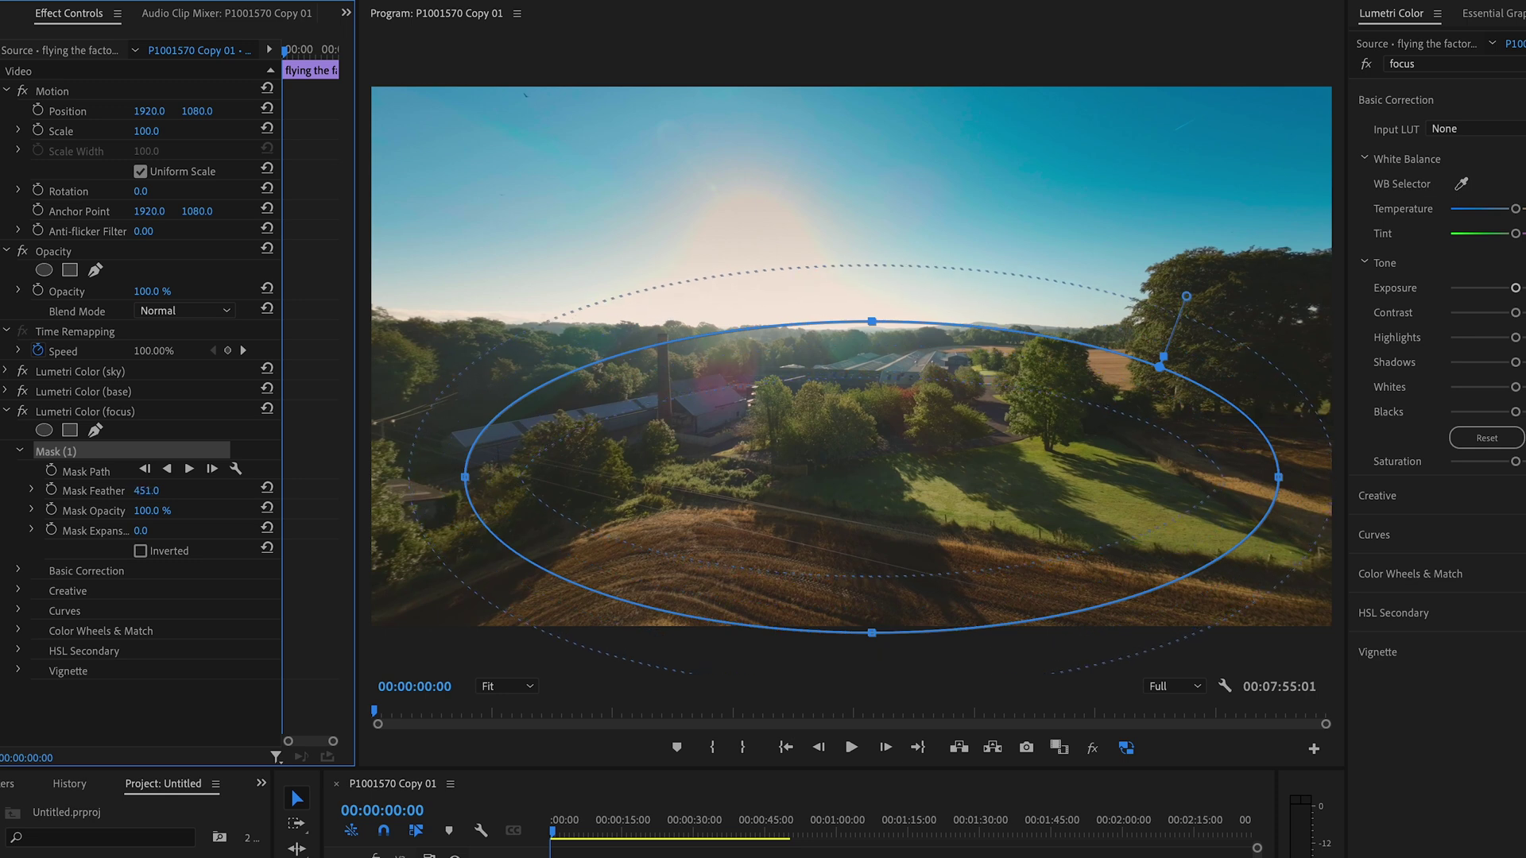
{"action": "left_click_drag", "start_coordinate": [1186, 296], "coordinate": [1188, 293]}
{"action": "left_click_drag", "start_coordinate": [1409, 294], "coordinate": [1414, 294]}
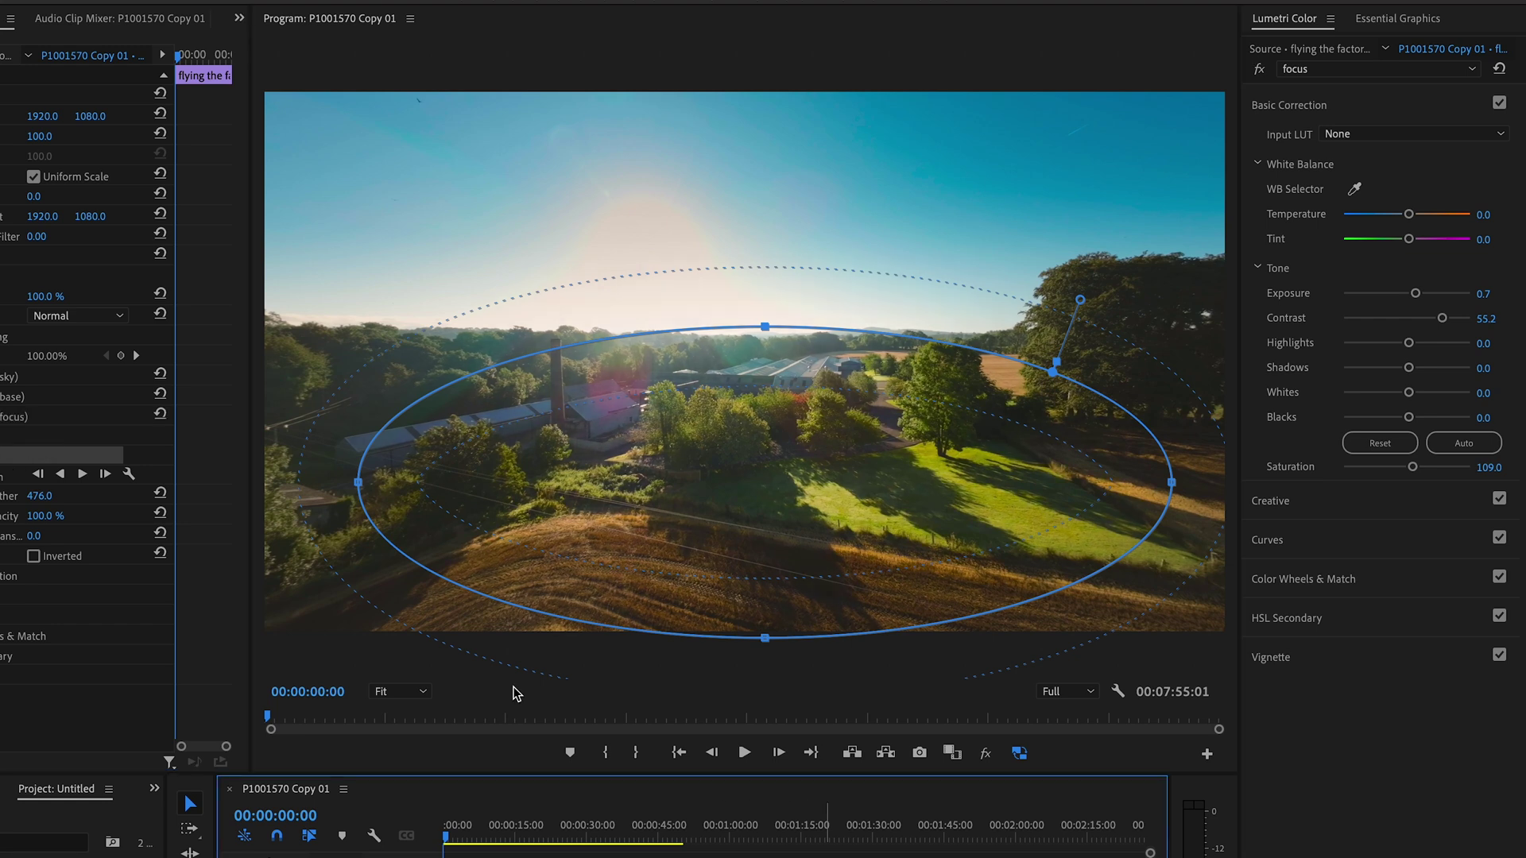
Step: Deselect the clip and mute all effects to show the ungraded drone shot
{"action": "left_click", "coordinate": [931, 842]}
{"action": "left_click", "coordinate": [986, 754]}
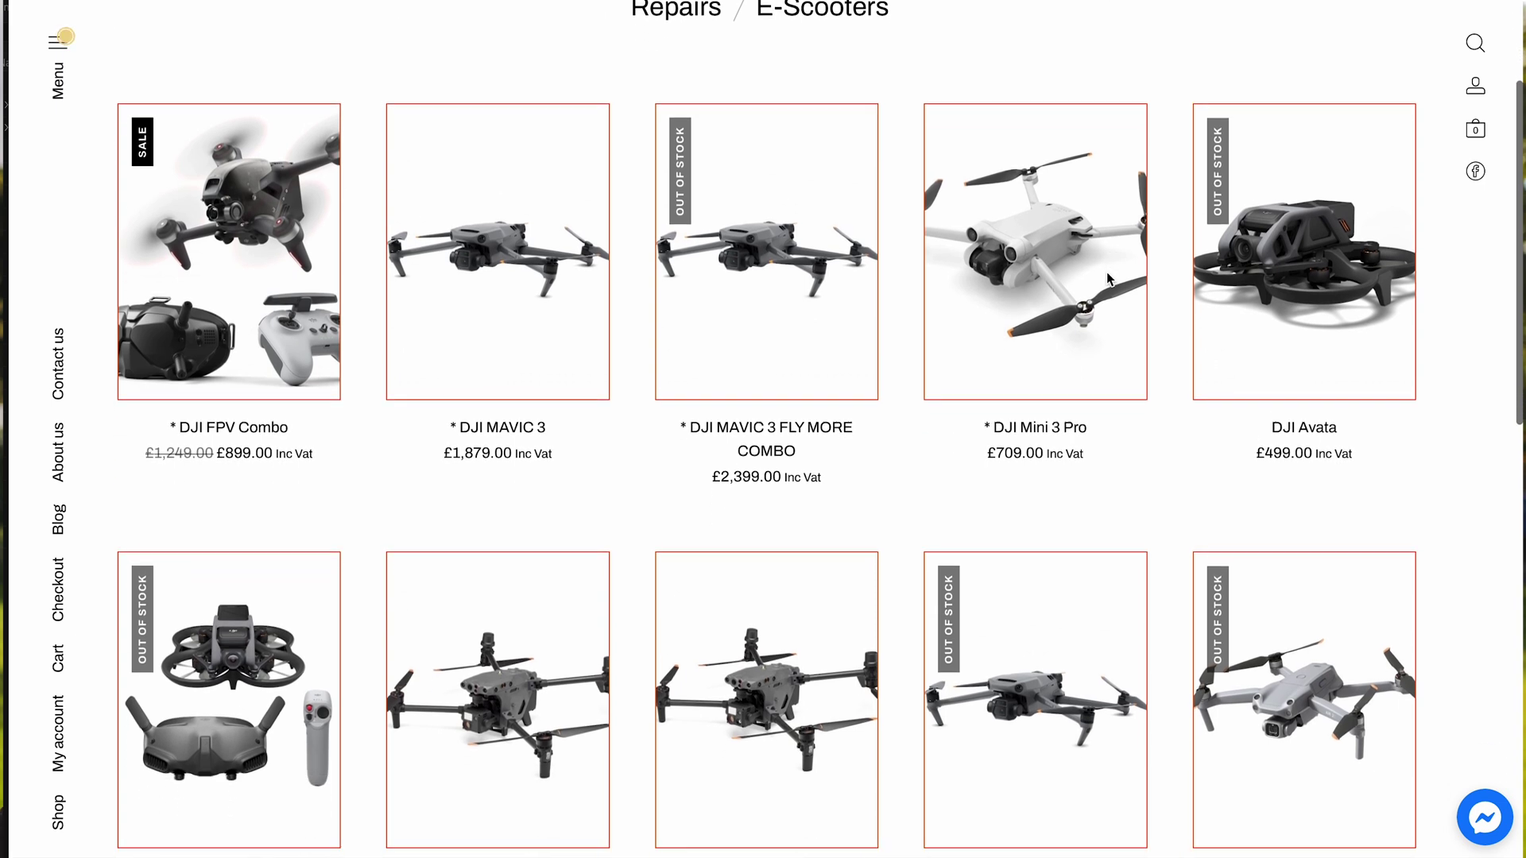
{"action": "scroll", "coordinate": [1111, 279], "scroll_direction": "down", "scroll_amount": 3}
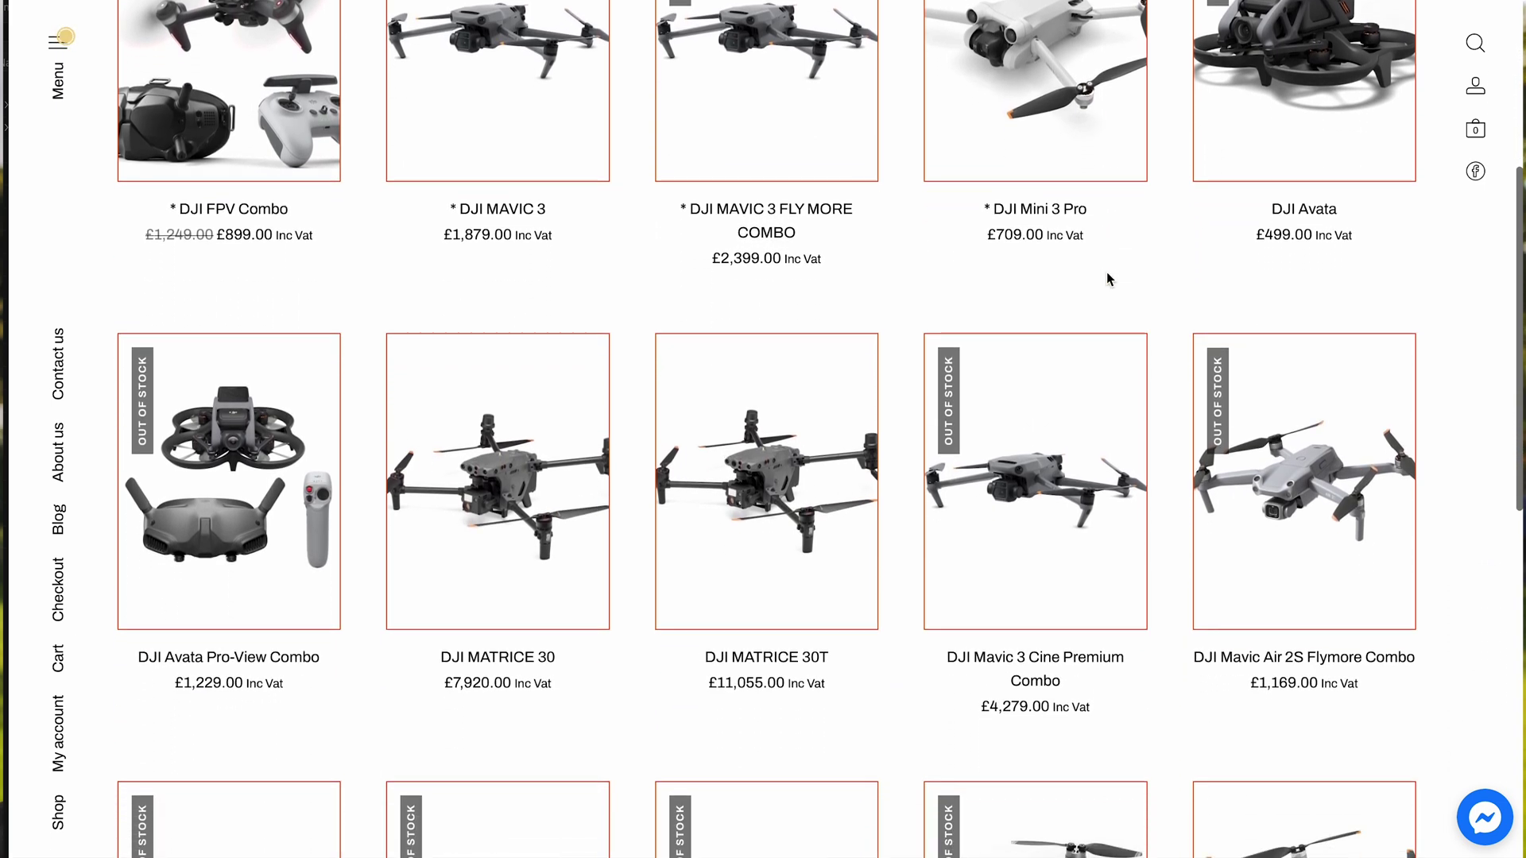